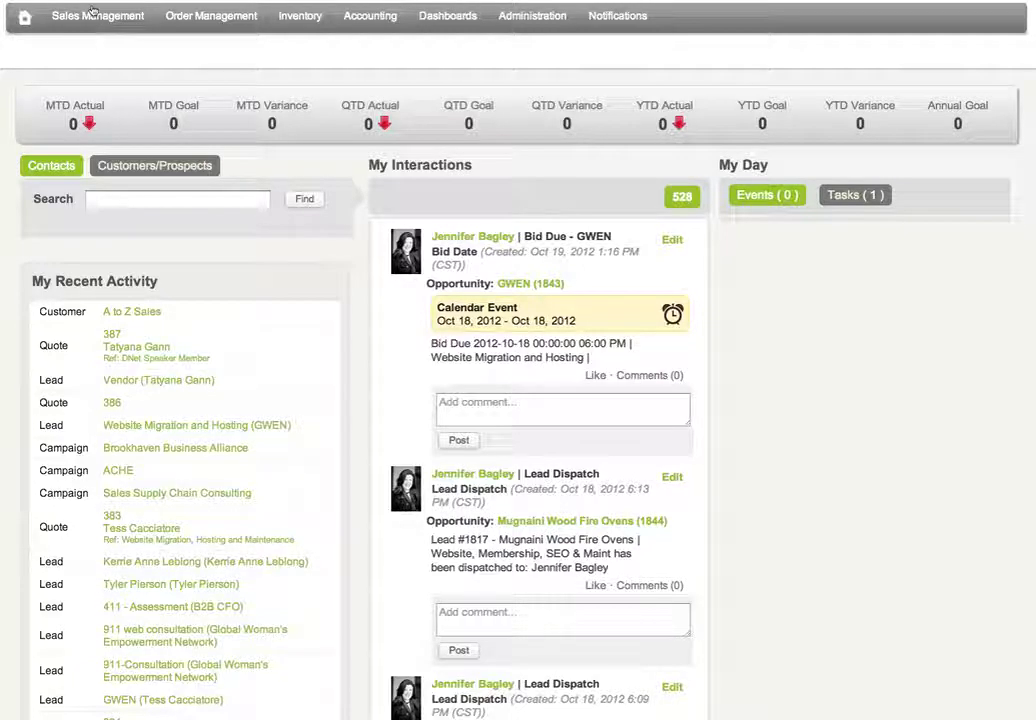
# Open the Vendor opportunity from the leads and opportunities list and review its header details and custom fields.
pyautogui.moveTo(78, 12)
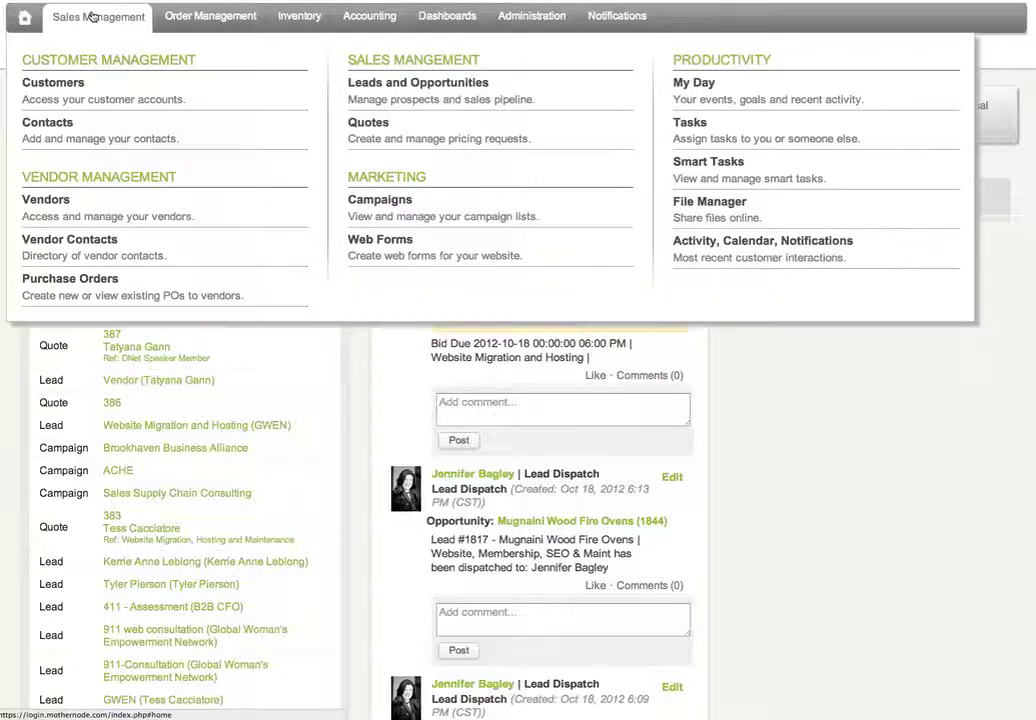
pyautogui.click(451, 101)
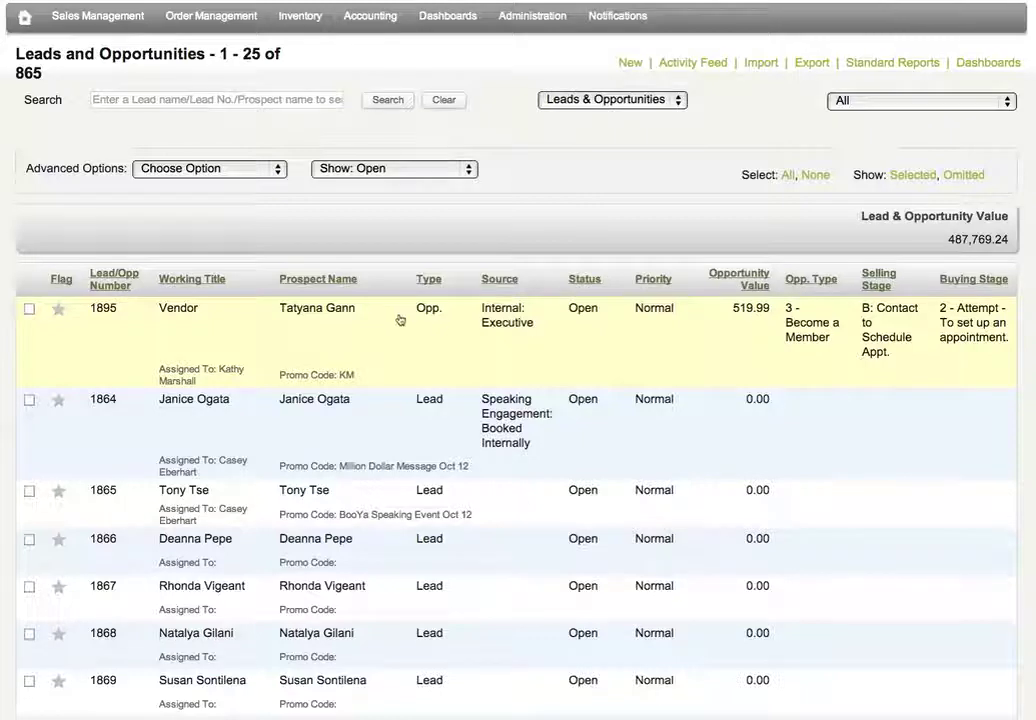
pyautogui.click(465, 321)
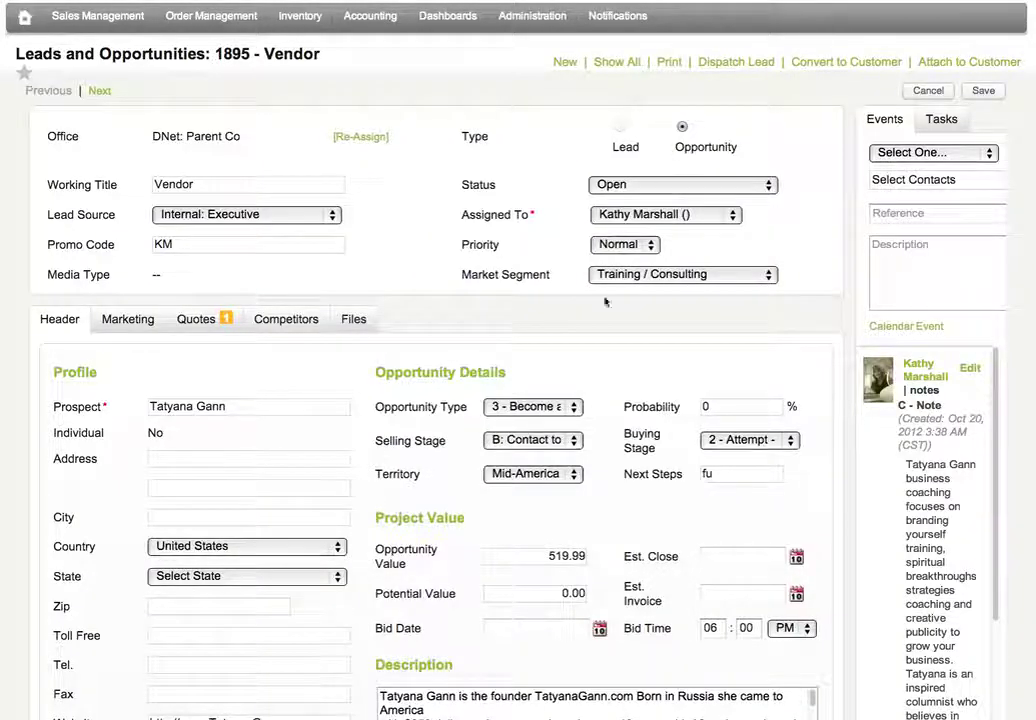
pyautogui.scroll(-3, 472, 500)
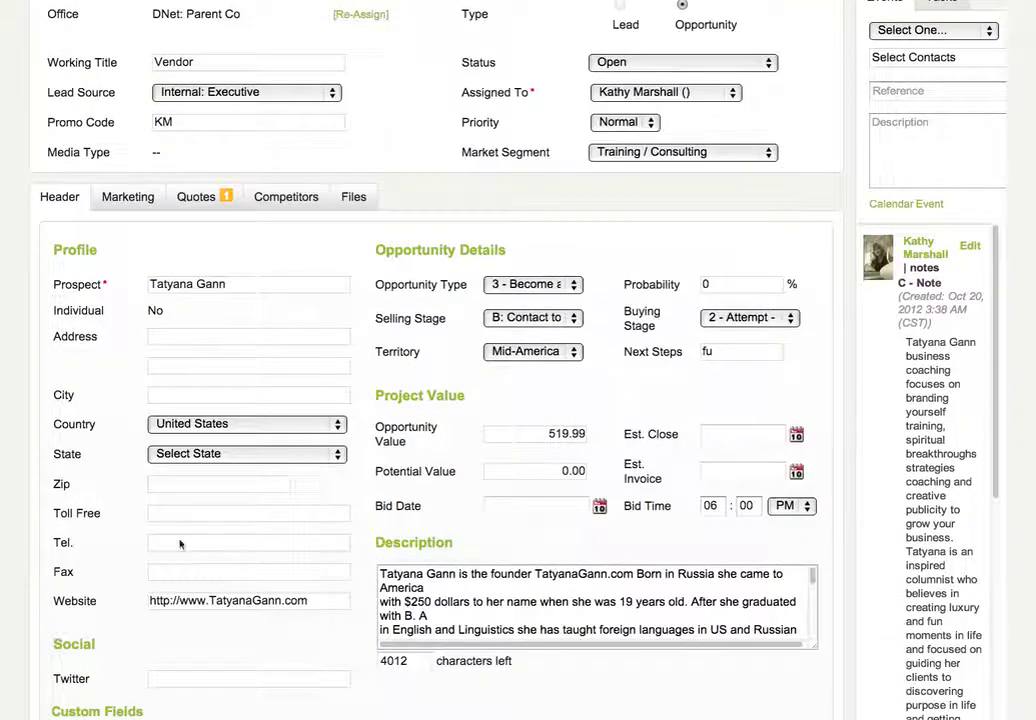
pyautogui.scroll(-3, 284, 506)
pyautogui.scroll(-15, 284, 538)
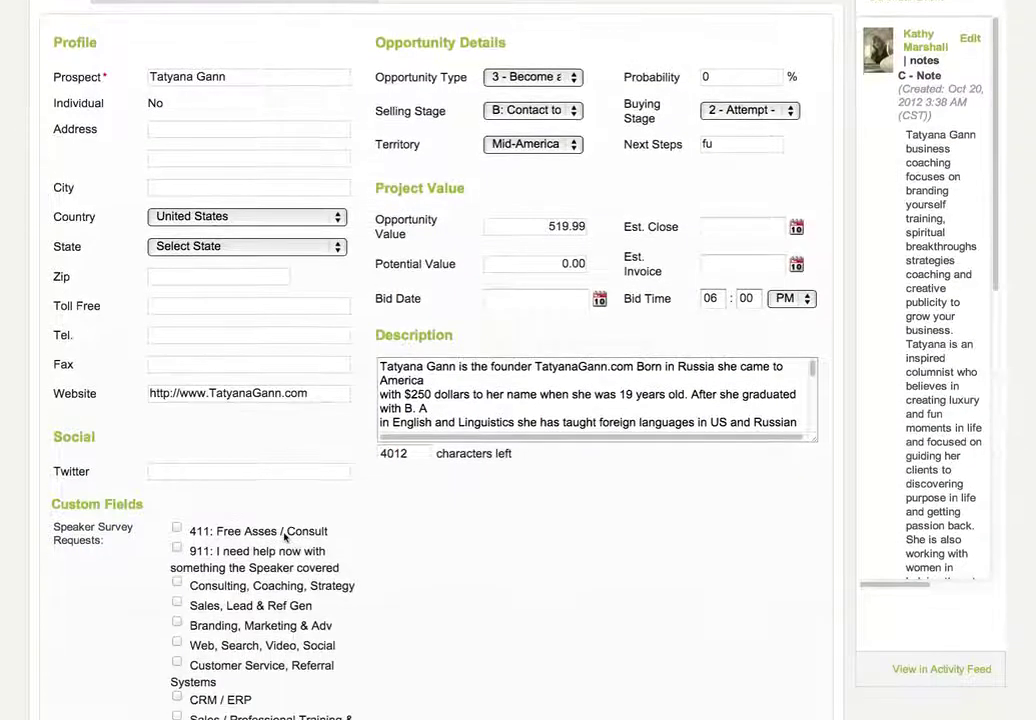
pyautogui.scroll(20, 284, 533)
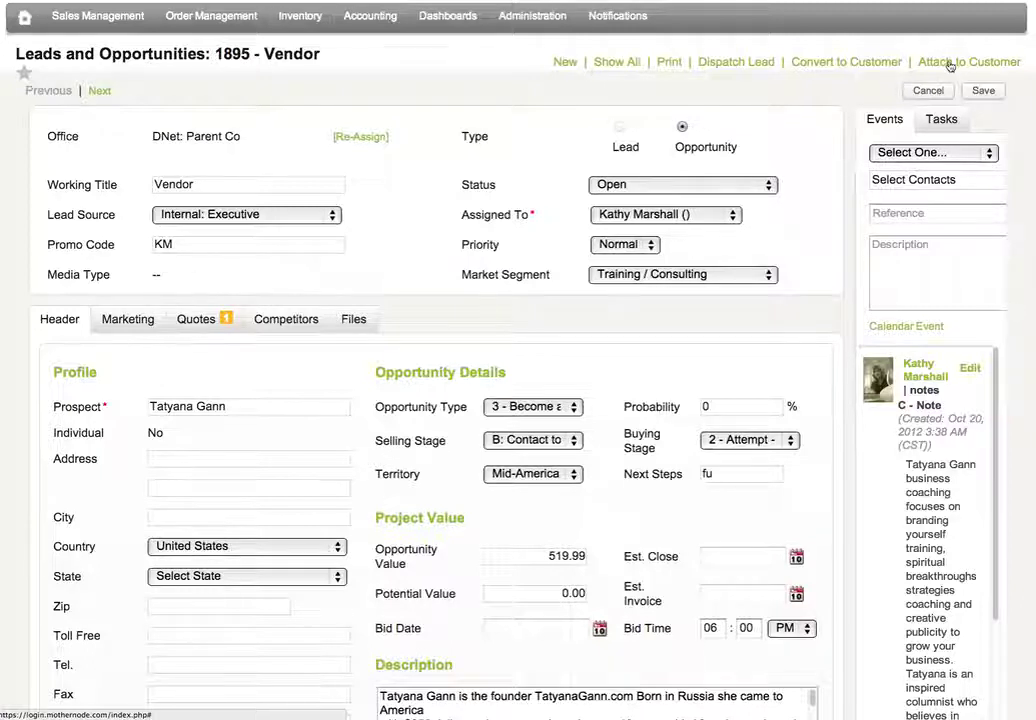
# Enter the prospect's street address and city in the opportunity's profile.
pyautogui.click(212, 450)
pyautogui.write('555')
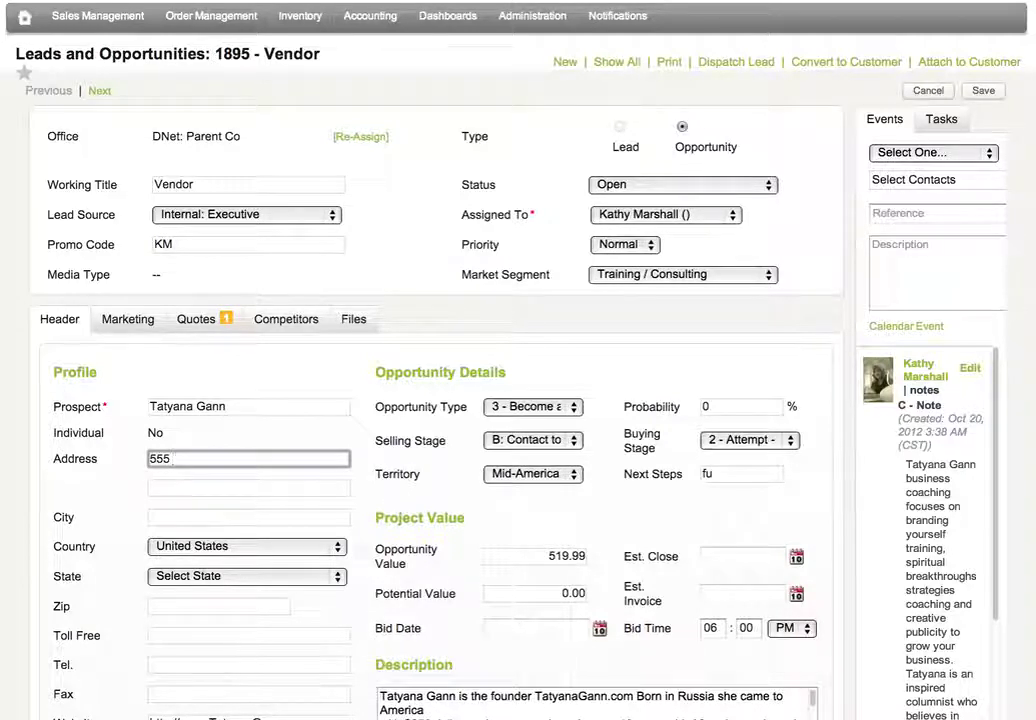
pyautogui.write(' Main Street')
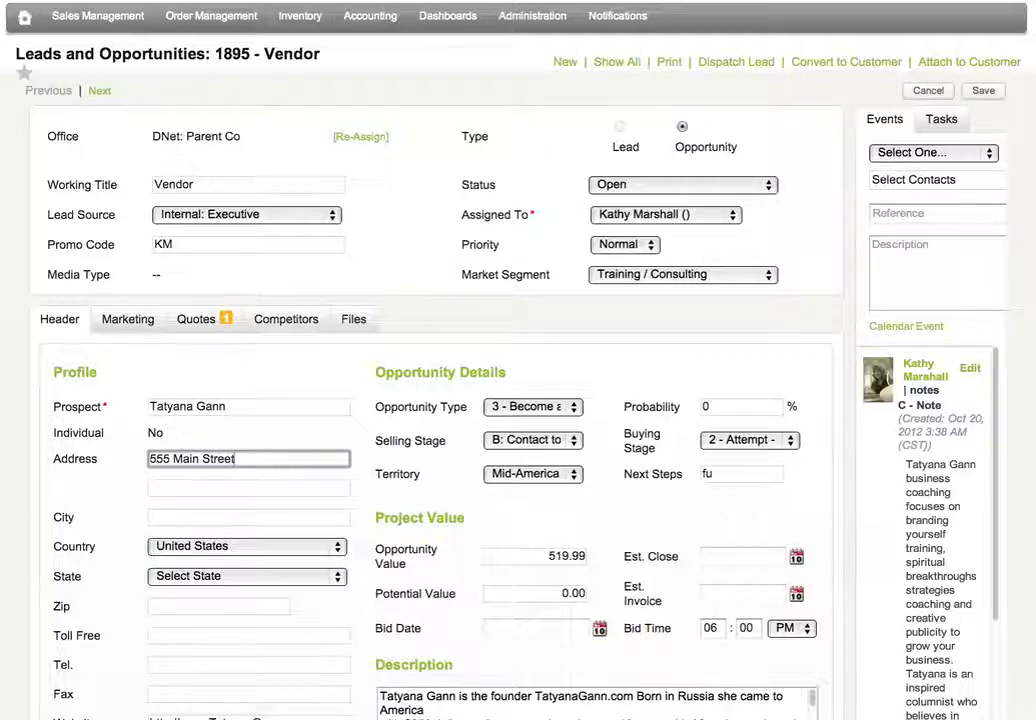
pyautogui.press('Tab')
pyautogui.write('T')
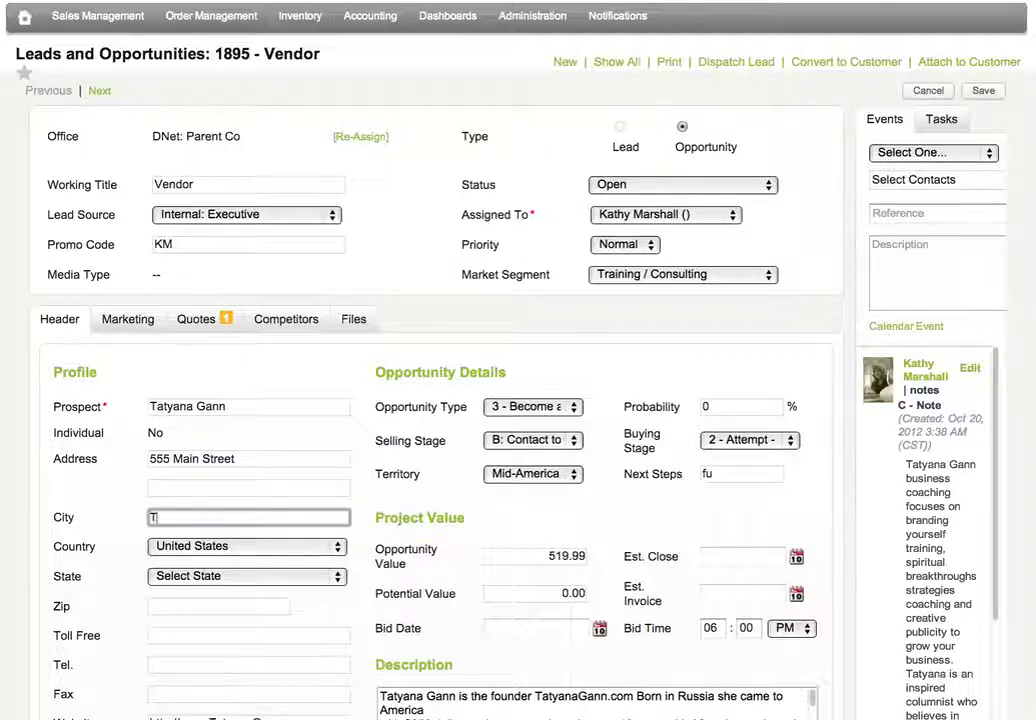
pyautogui.write('est')
# Set the prospect's state to Texas, keeping the country as it is.
pyautogui.press('Tab')
pyautogui.press('Tab')
pyautogui.press('t')
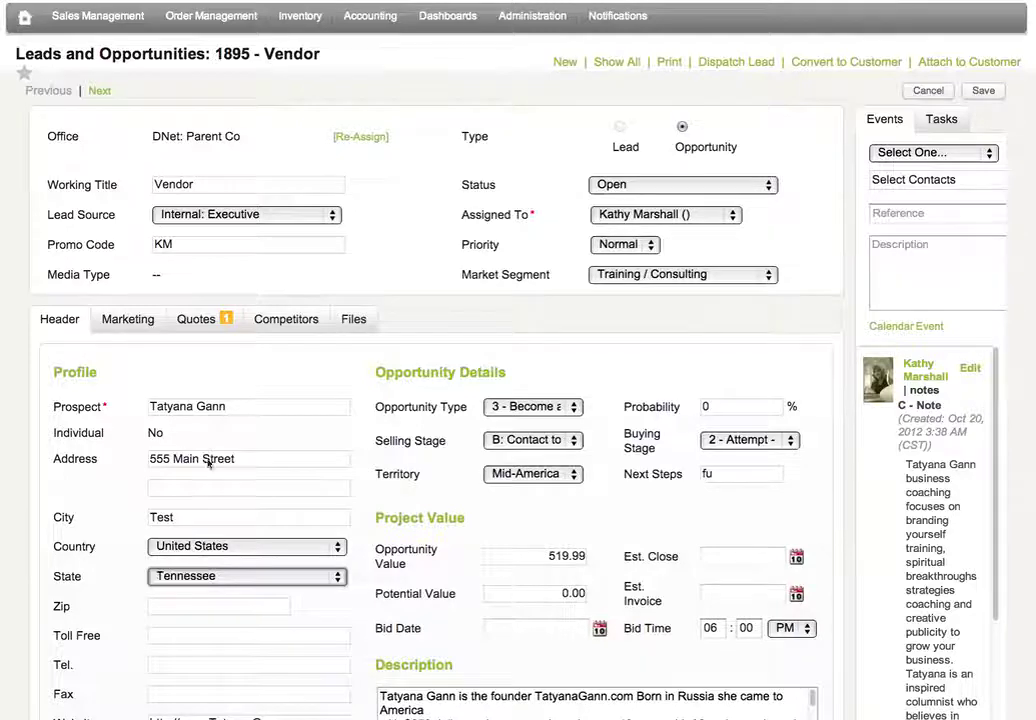
pyautogui.press('space')
pyautogui.press('Down')
pyautogui.press('Return')
pyautogui.press('Tab')
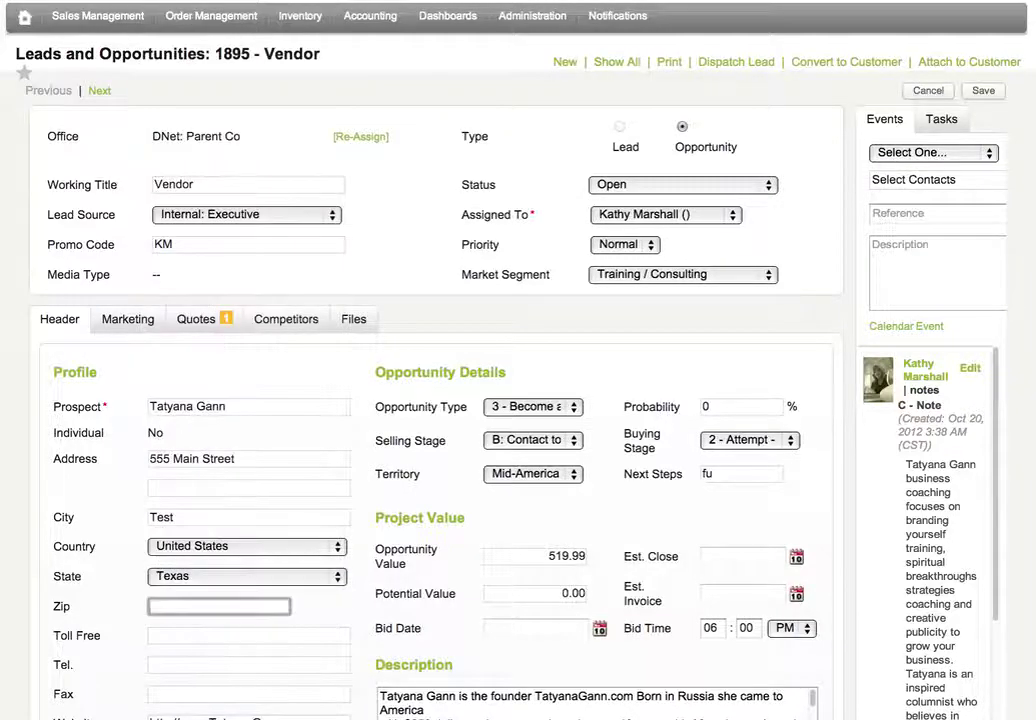
# Fill in the prospect's ZIP code and save the opportunity.
pyautogui.write('75025')
pyautogui.press('Tab')
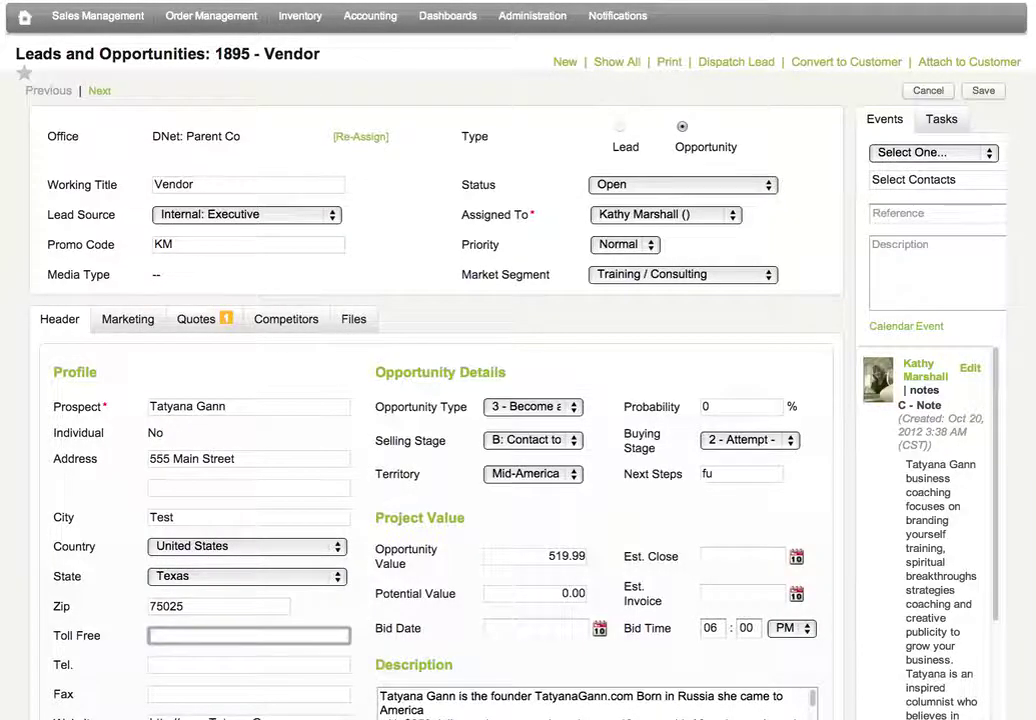
pyautogui.scroll(-5, 324, 488)
pyautogui.scroll(5, 393, 475)
pyautogui.click(983, 91)
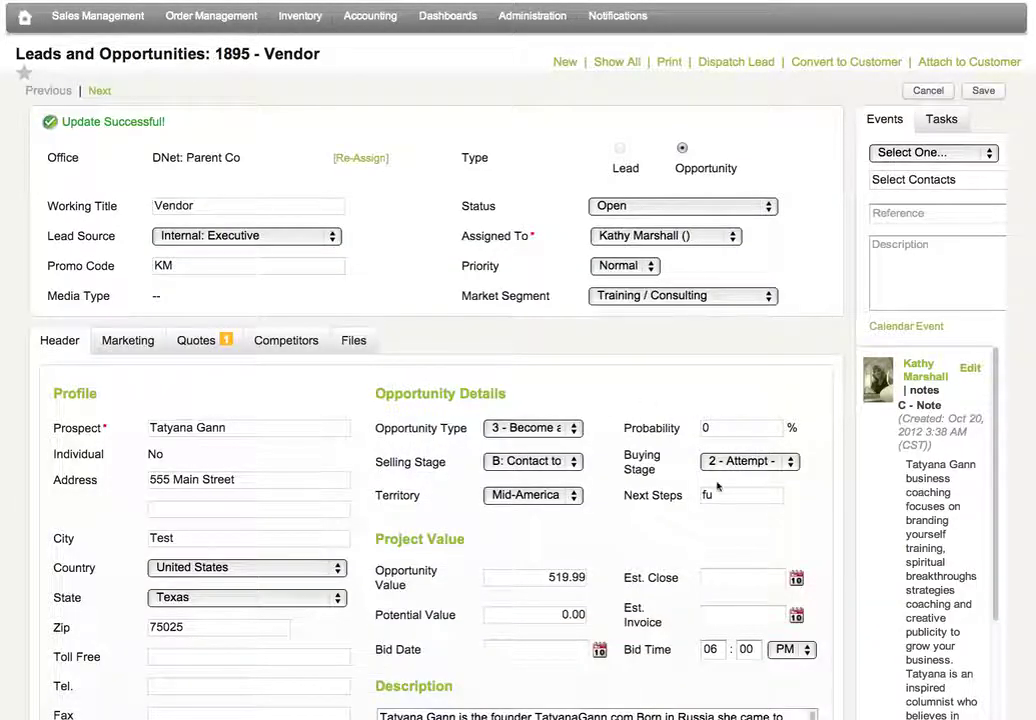
pyautogui.click(529, 430)
pyautogui.click(365, 463)
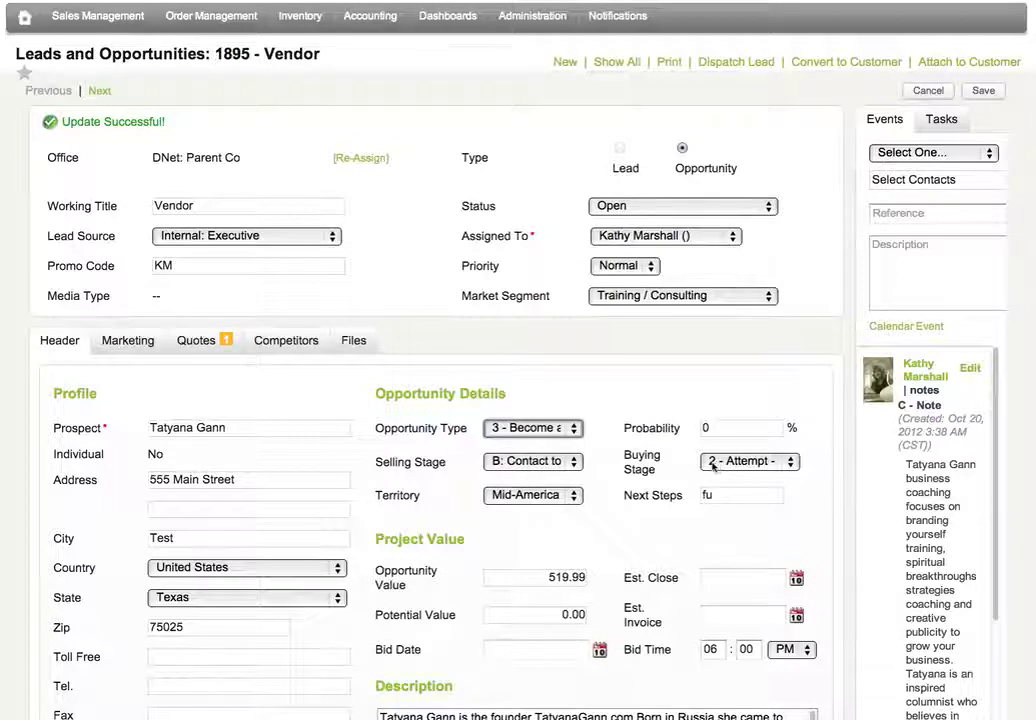
pyautogui.moveTo(720, 428); pyautogui.dragTo(700, 429)
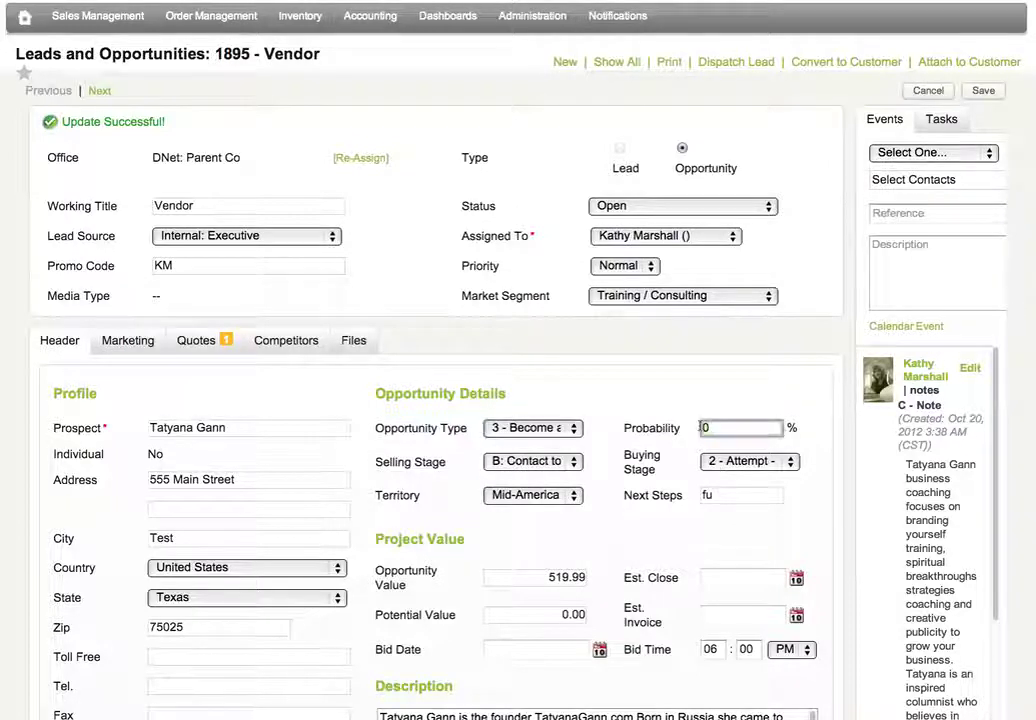
pyautogui.click(667, 468)
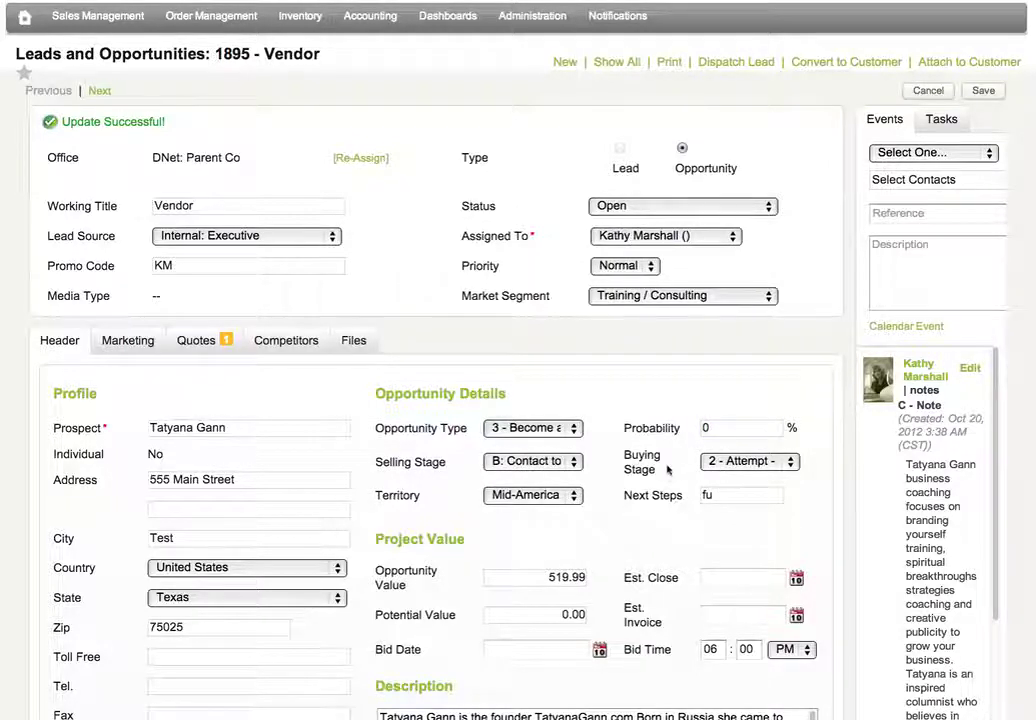
# Start converting the opportunity to a customer and set the relationship to 0 - DNet Member.
pyautogui.click(880, 62)
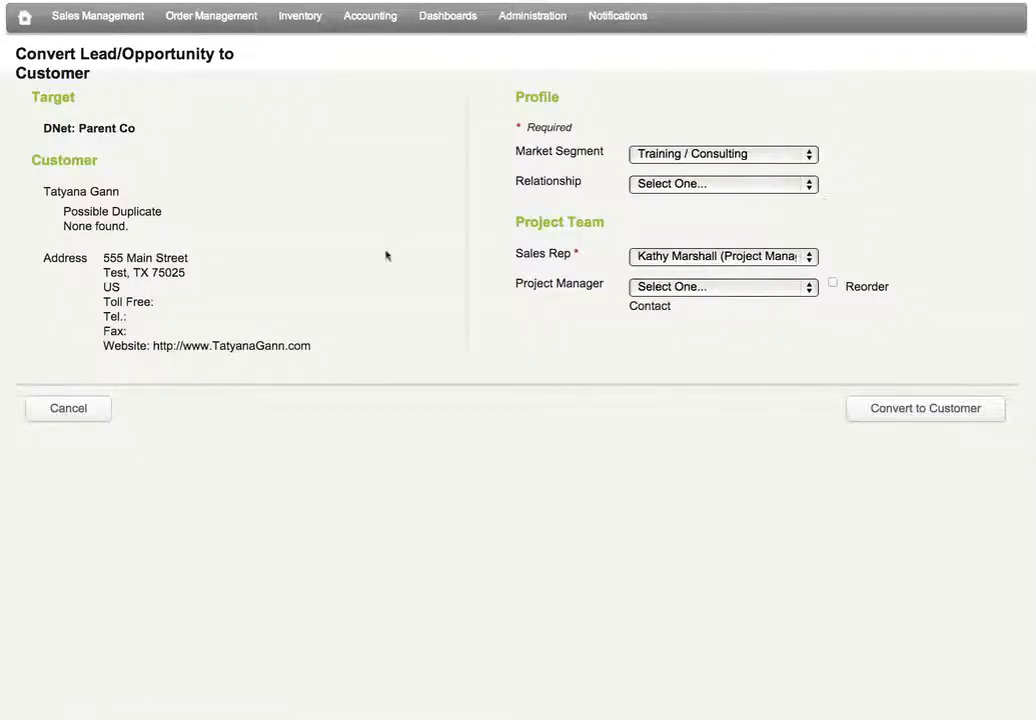
pyautogui.click(797, 156)
pyautogui.click(795, 157)
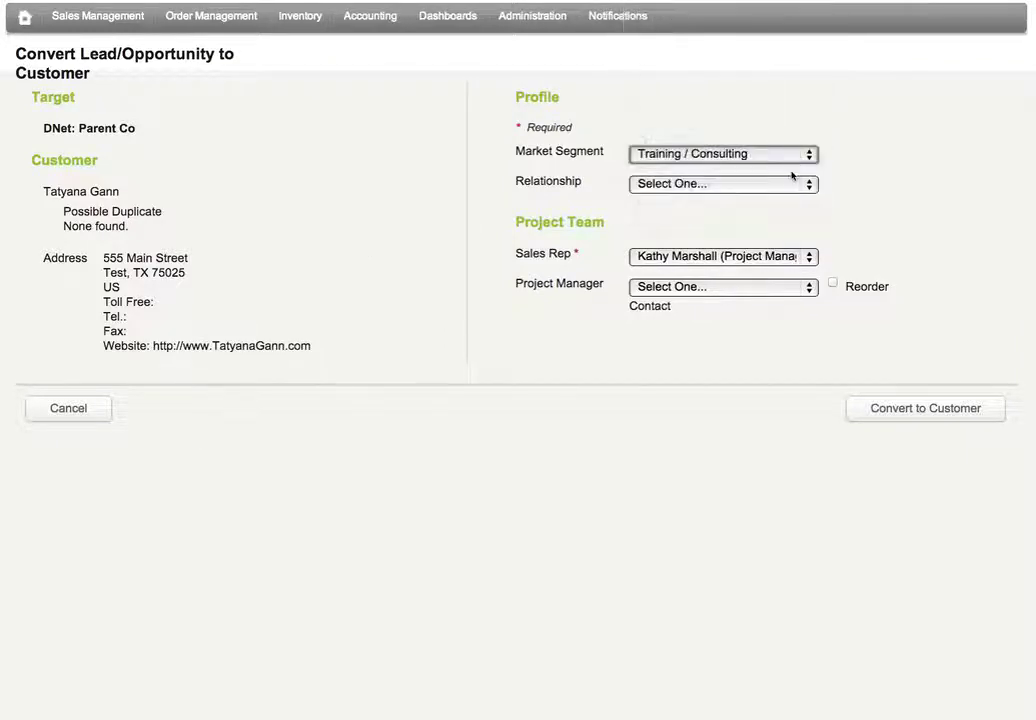
pyautogui.click(785, 187)
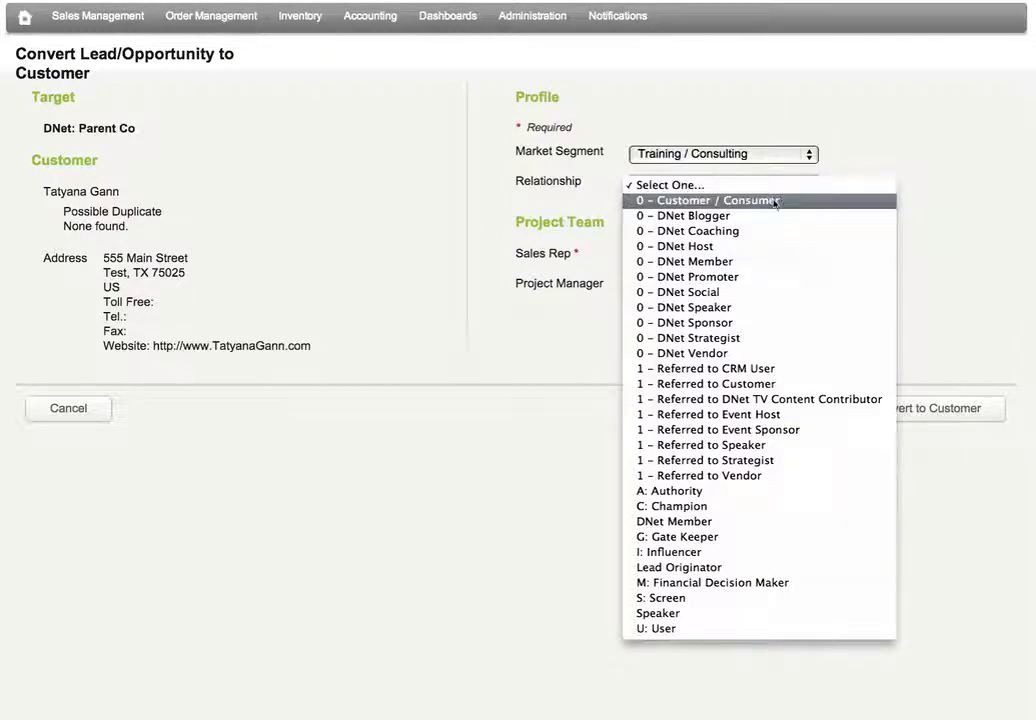
pyautogui.click(688, 261)
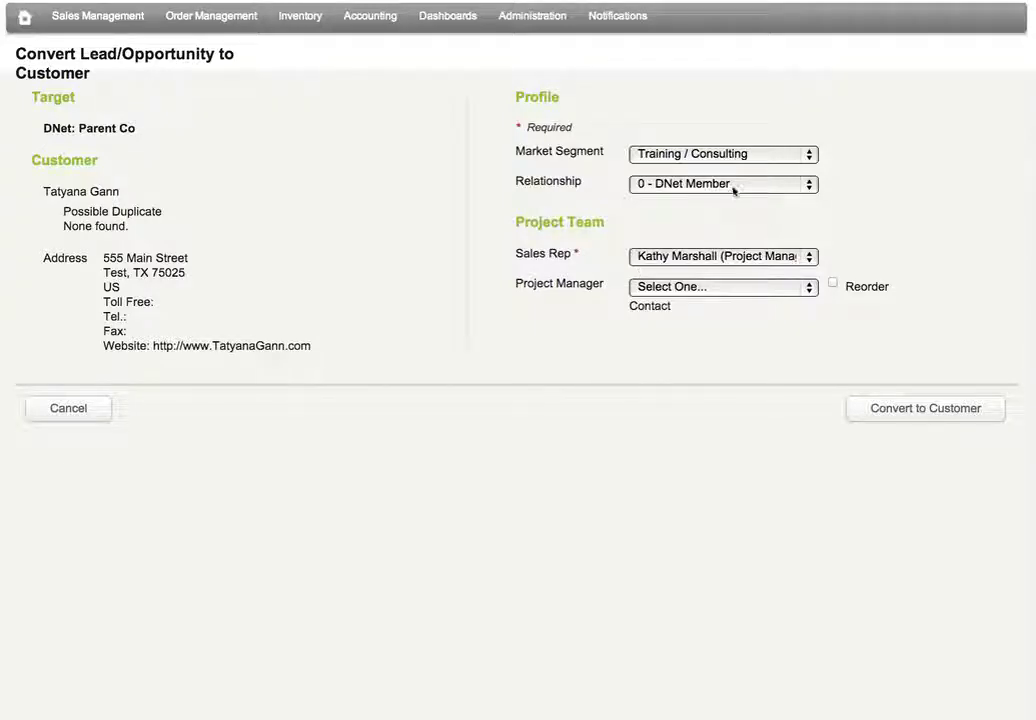
# Assign the President/CEO as project manager and convert the opportunity to a customer.
pyautogui.click(652, 292)
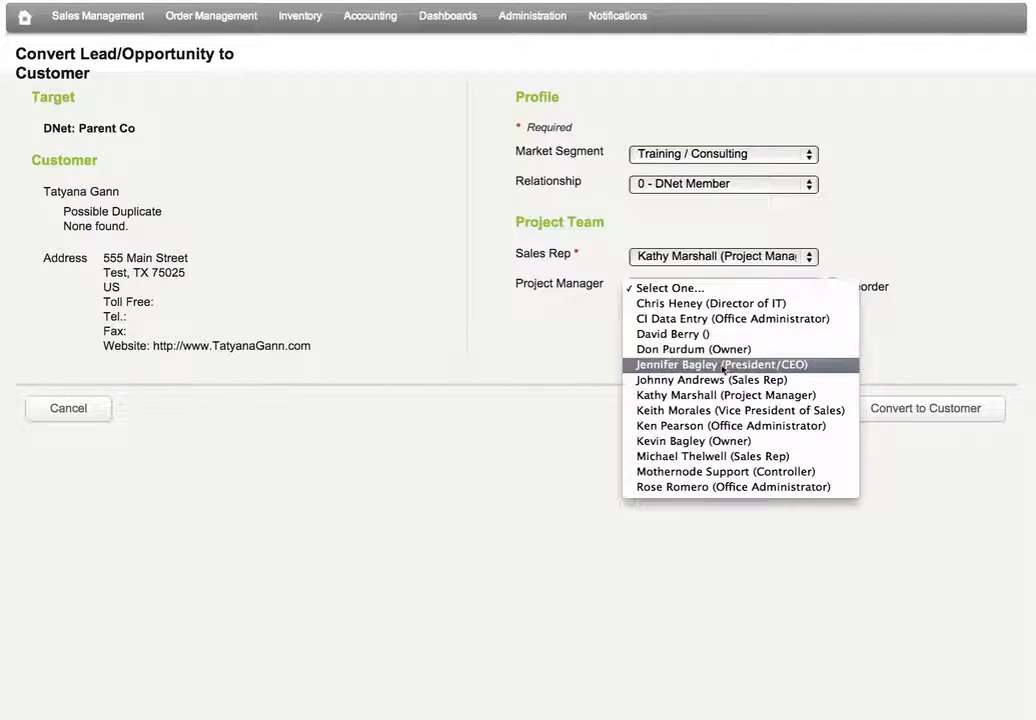
pyautogui.click(722, 365)
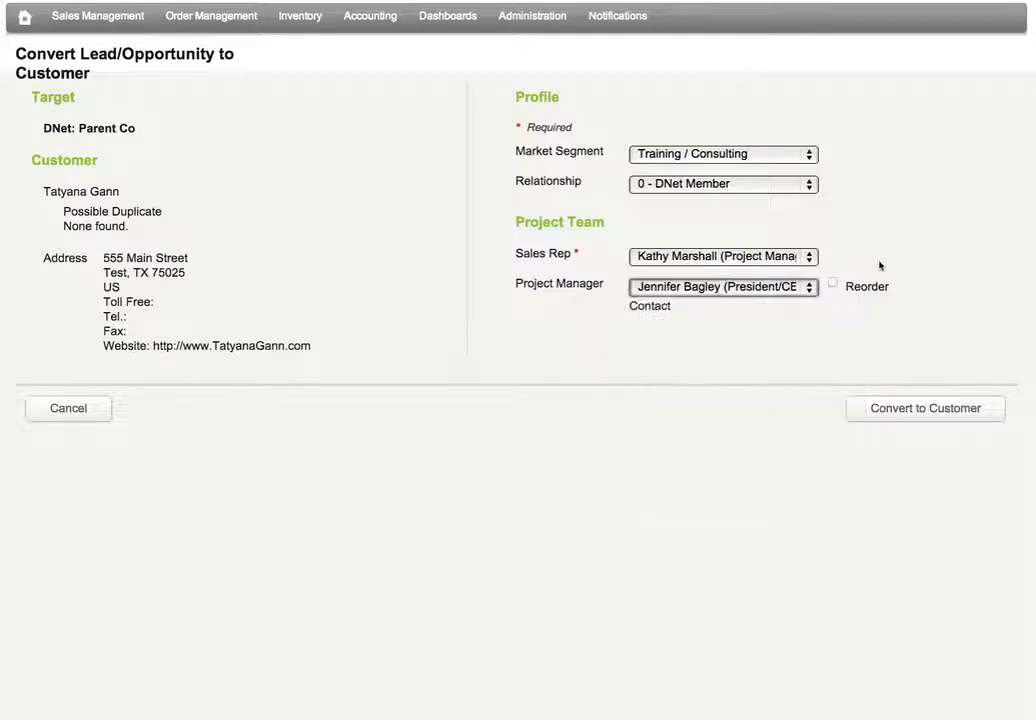
pyautogui.click(923, 410)
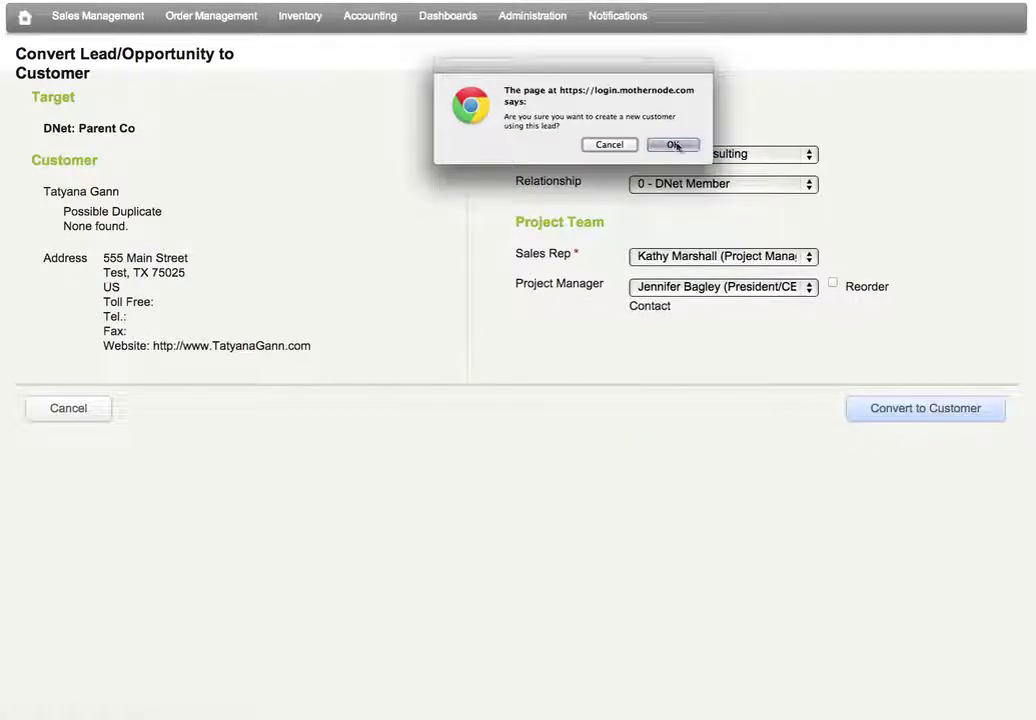
pyautogui.click(674, 145)
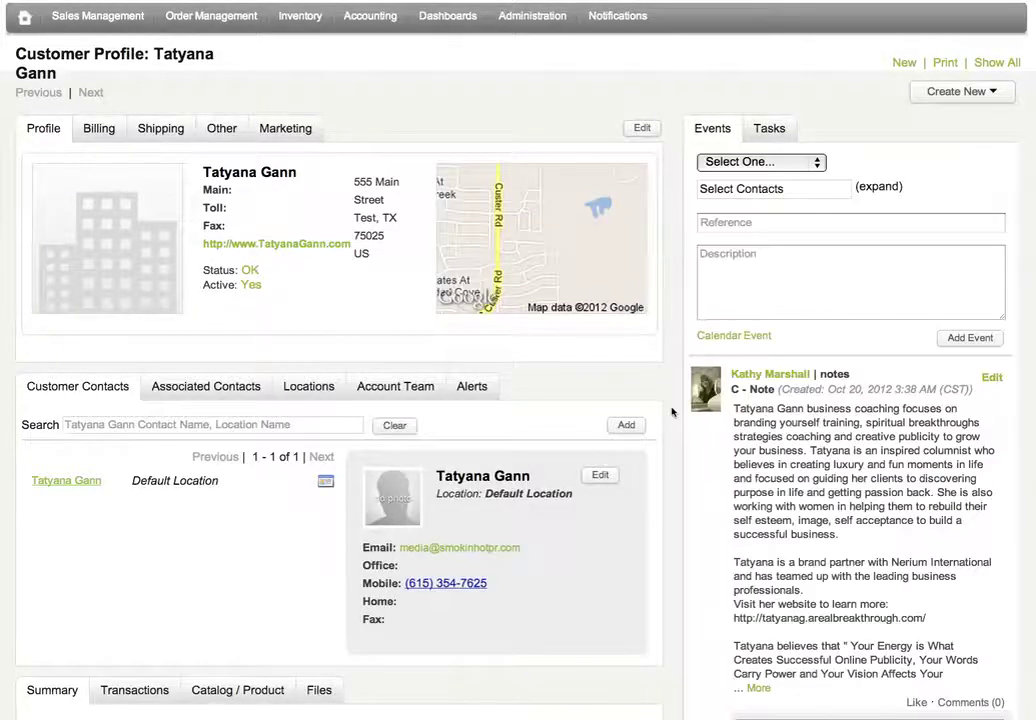
# Open the new customer's profile for editing, review its general fields and close it without saving.
pyautogui.click(642, 129)
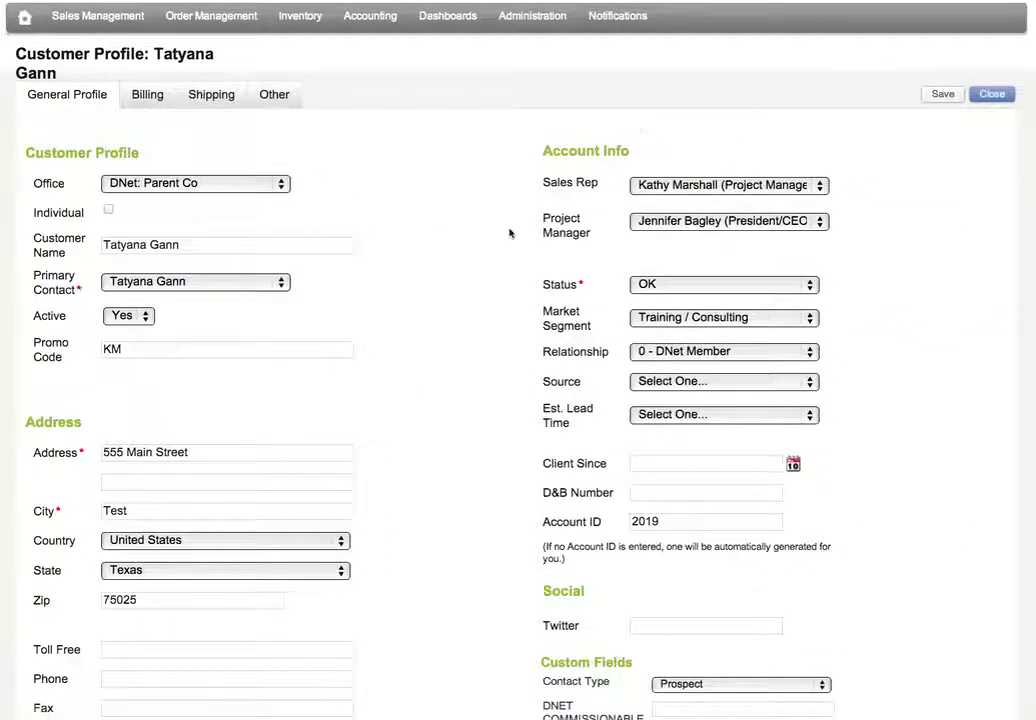
pyautogui.scroll(-4, 509, 233)
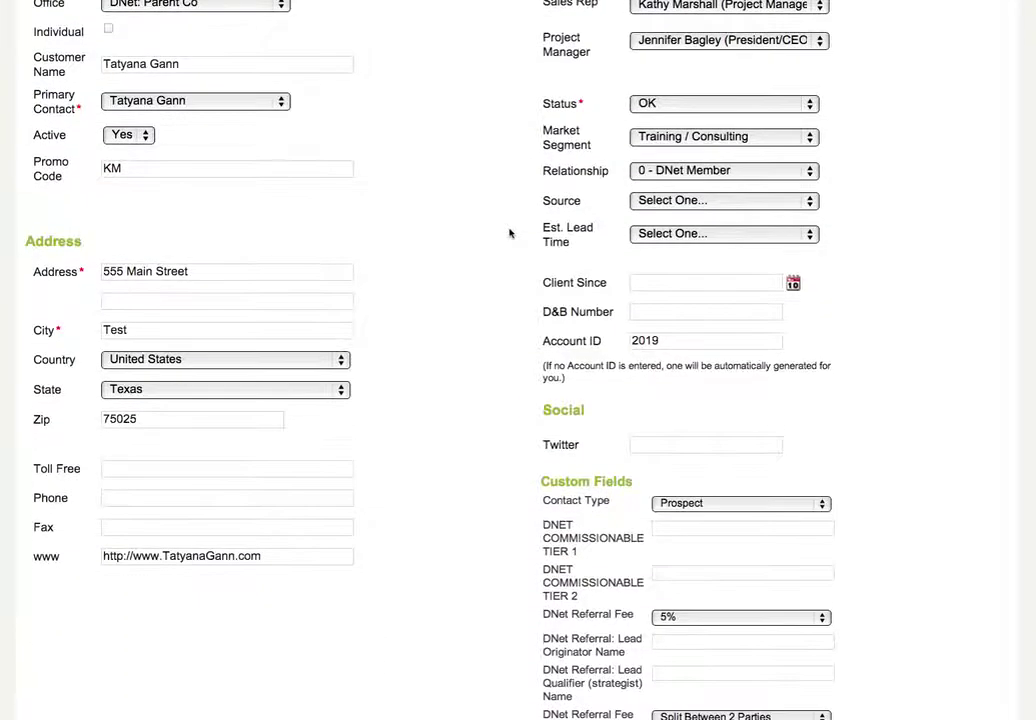
pyautogui.scroll(5, 510, 232)
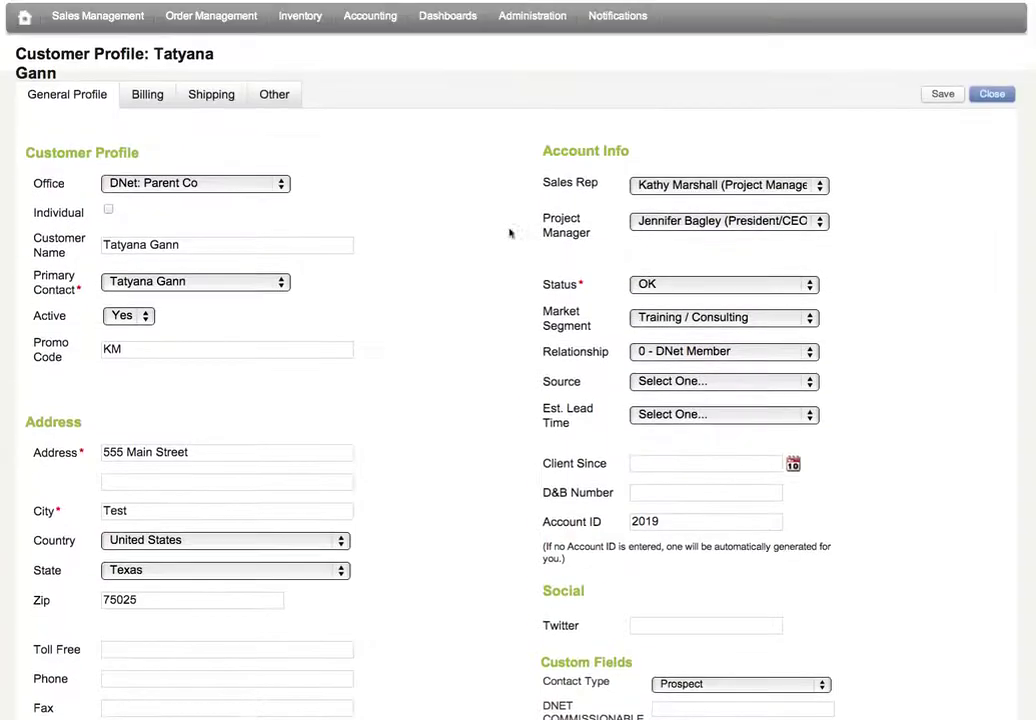
pyautogui.click(992, 93)
# Review the customer's billing, shipping, other and marketing information, along with the customer contacts below.
pyautogui.click(100, 131)
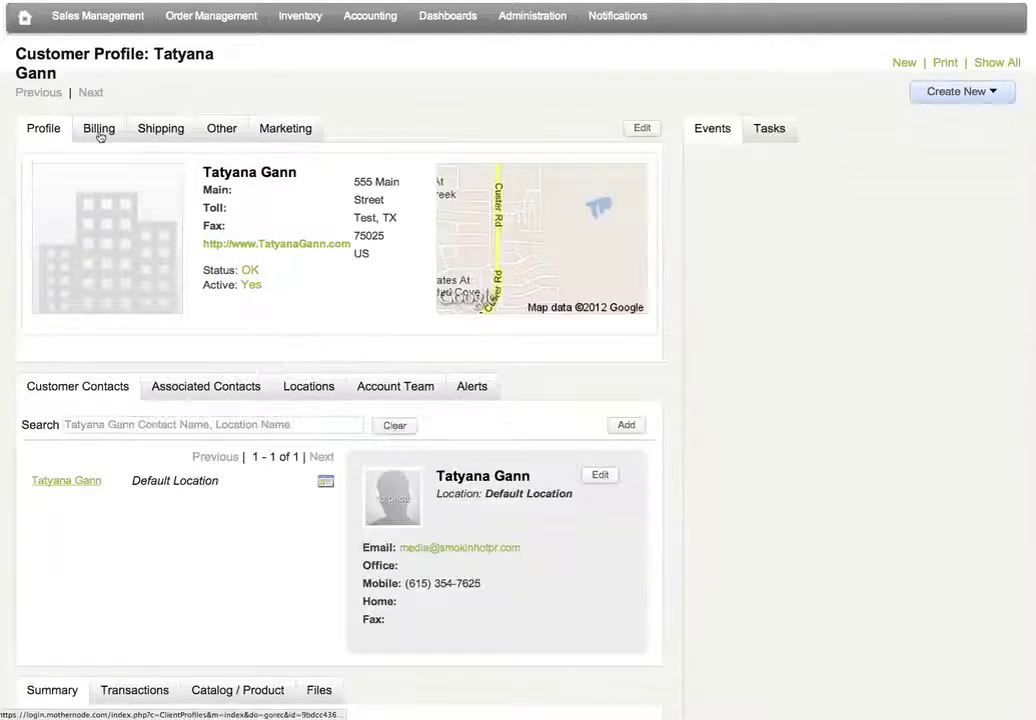
pyautogui.click(153, 132)
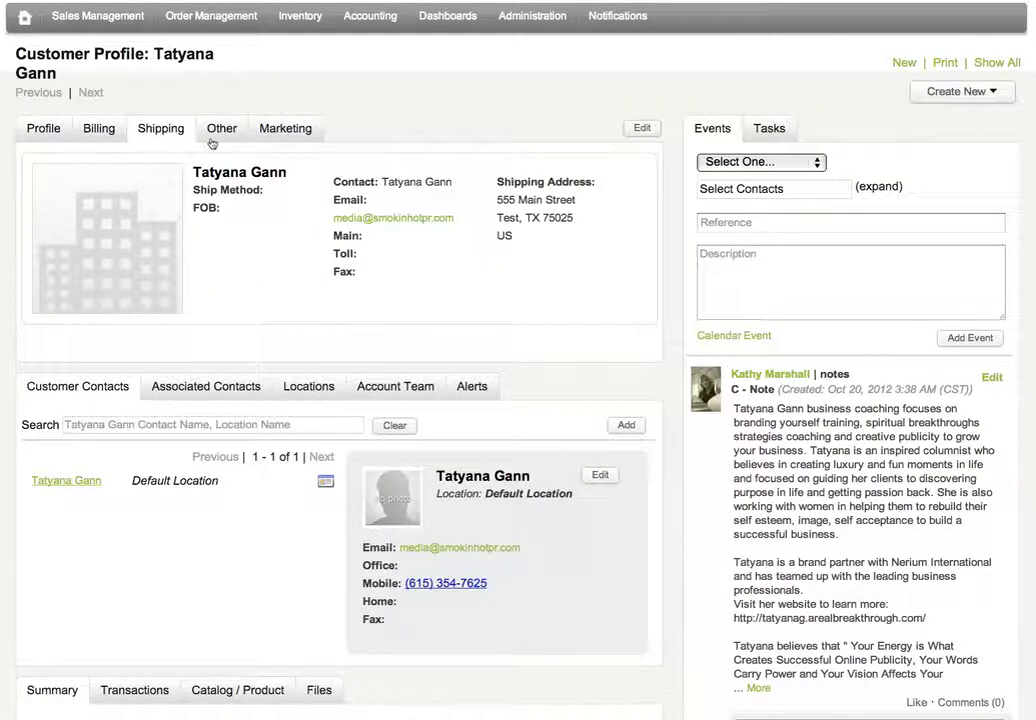
pyautogui.click(222, 129)
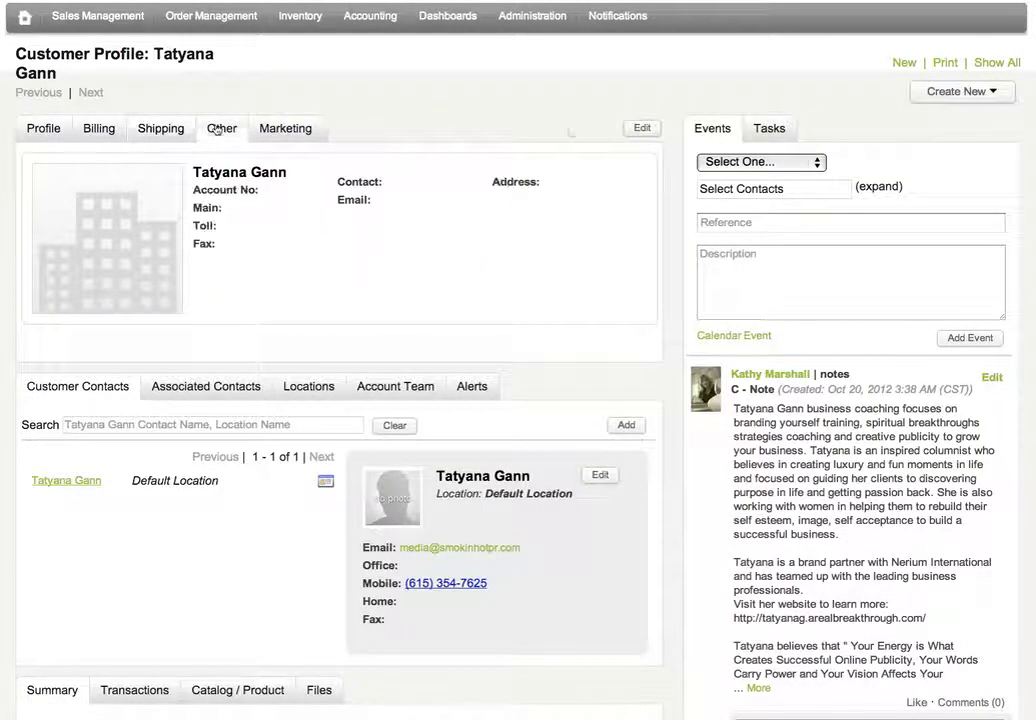
pyautogui.click(280, 128)
pyautogui.scroll(-2, 436, 343)
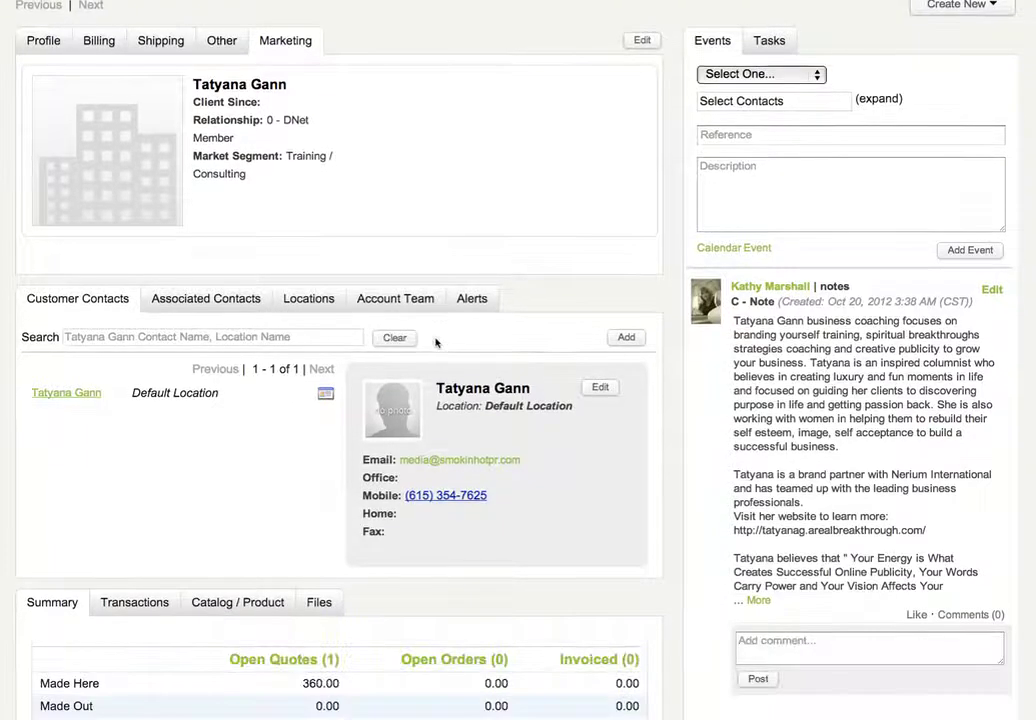
pyautogui.scroll(-1, 180, 255)
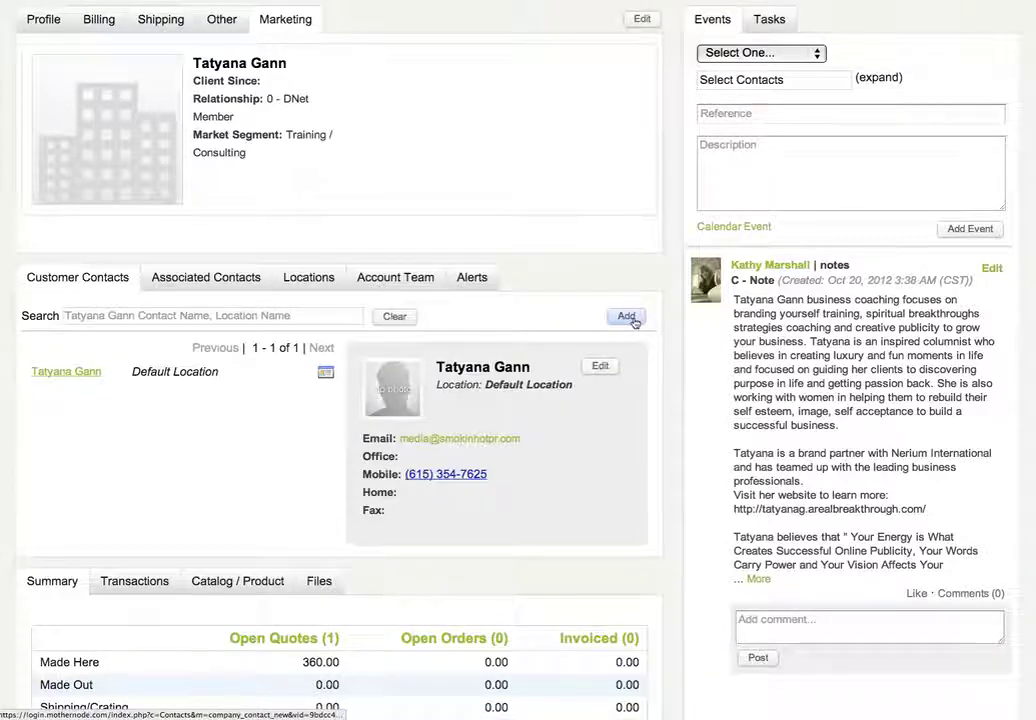
# View the customer's associated contacts, locations and account team.
pyautogui.click(242, 281)
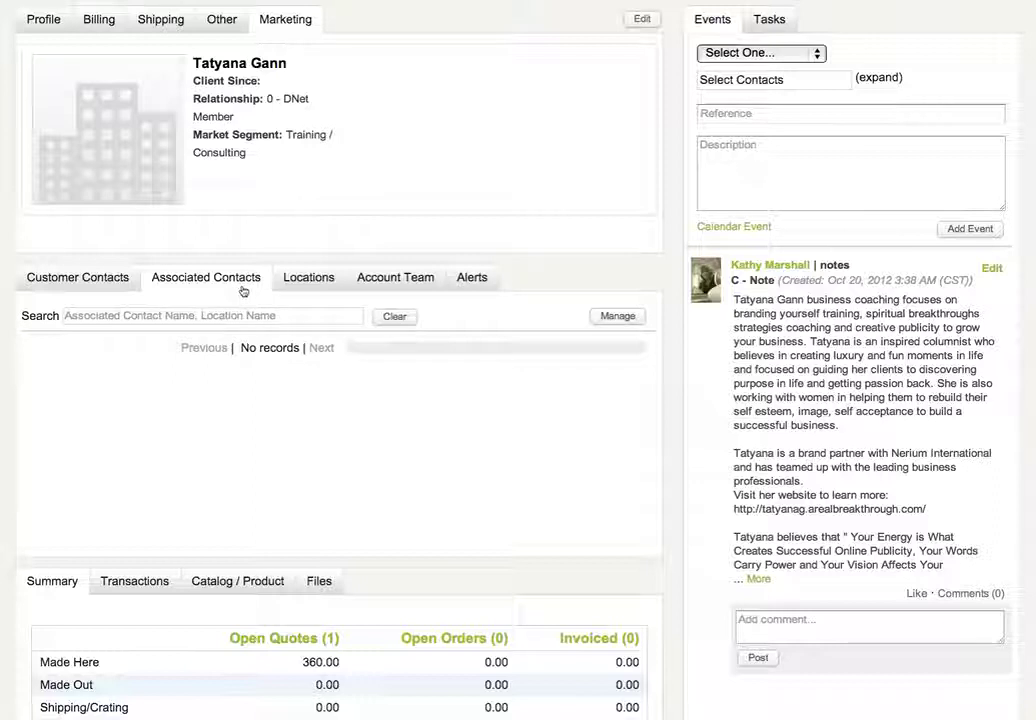
pyautogui.click(312, 284)
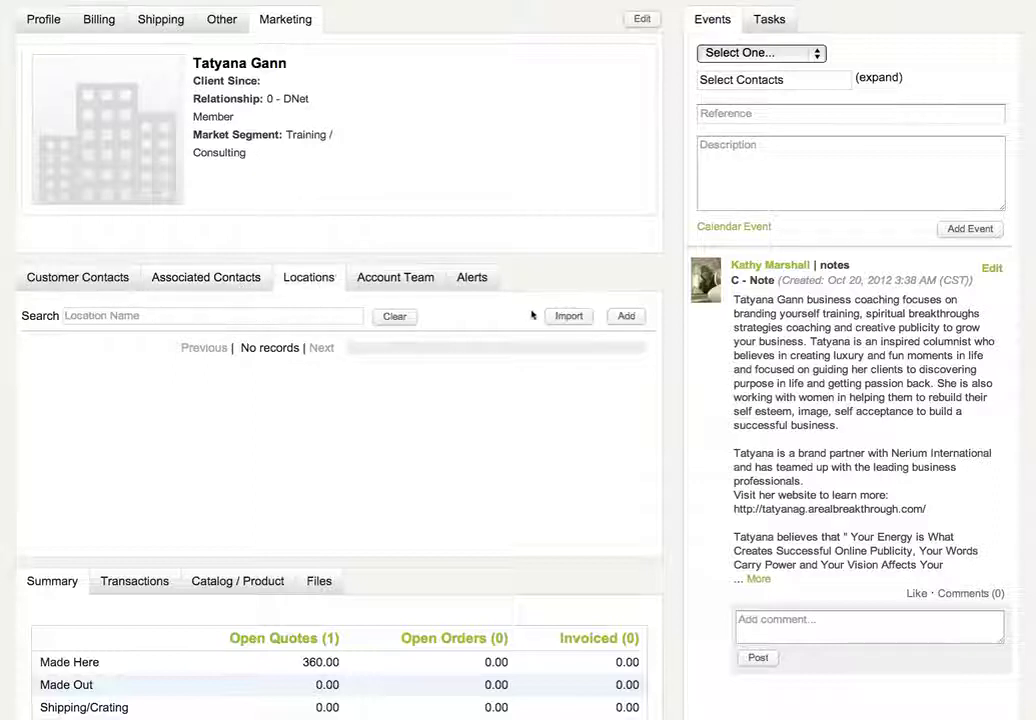
pyautogui.click(396, 278)
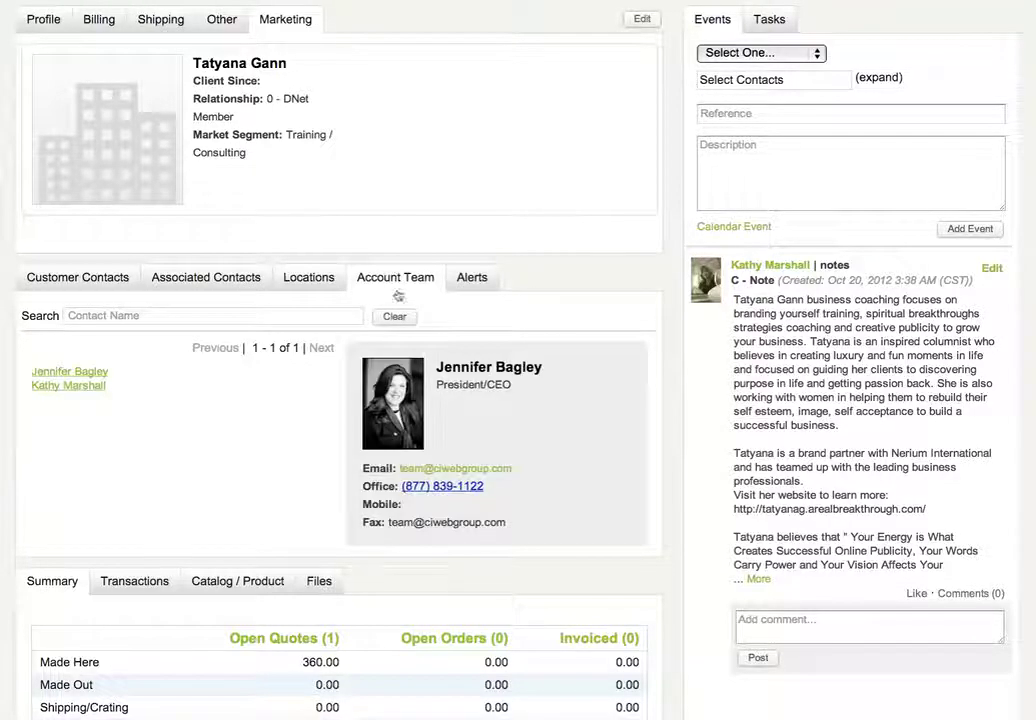
# View the alerts set up for the customer.
pyautogui.scroll(-1, 268, 473)
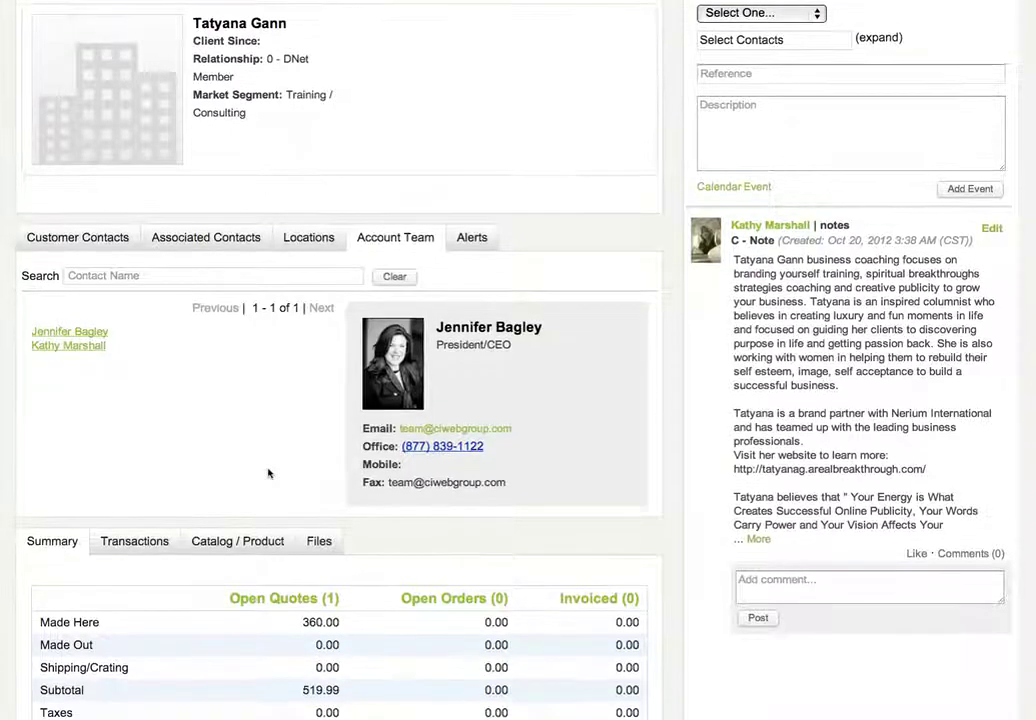
pyautogui.click(470, 236)
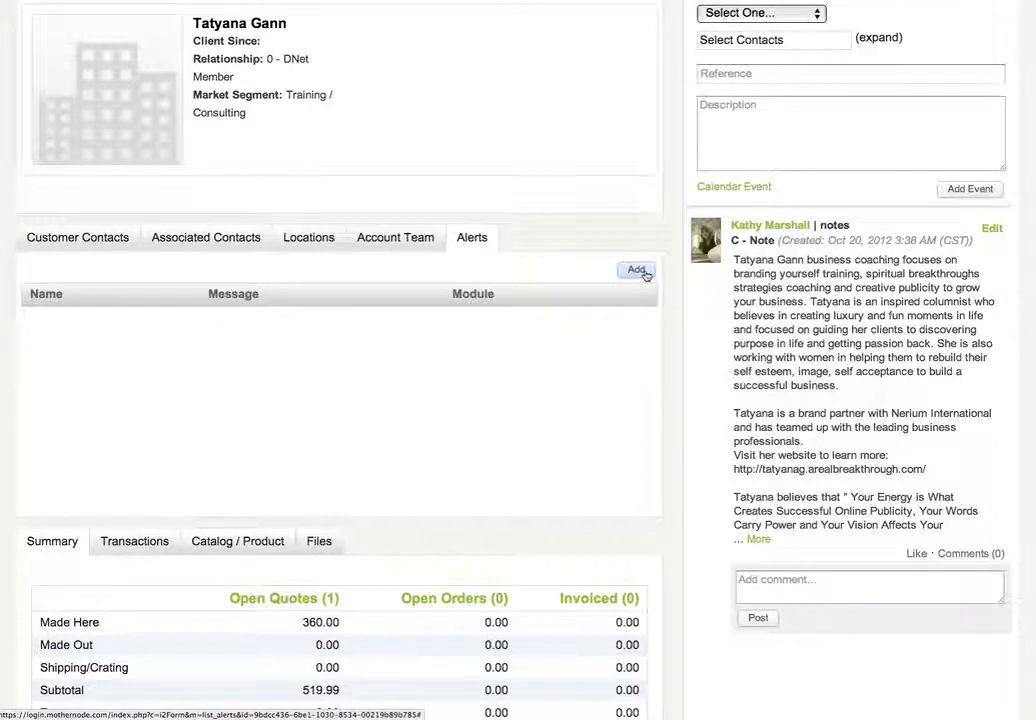
pyautogui.scroll(3, 325, 523)
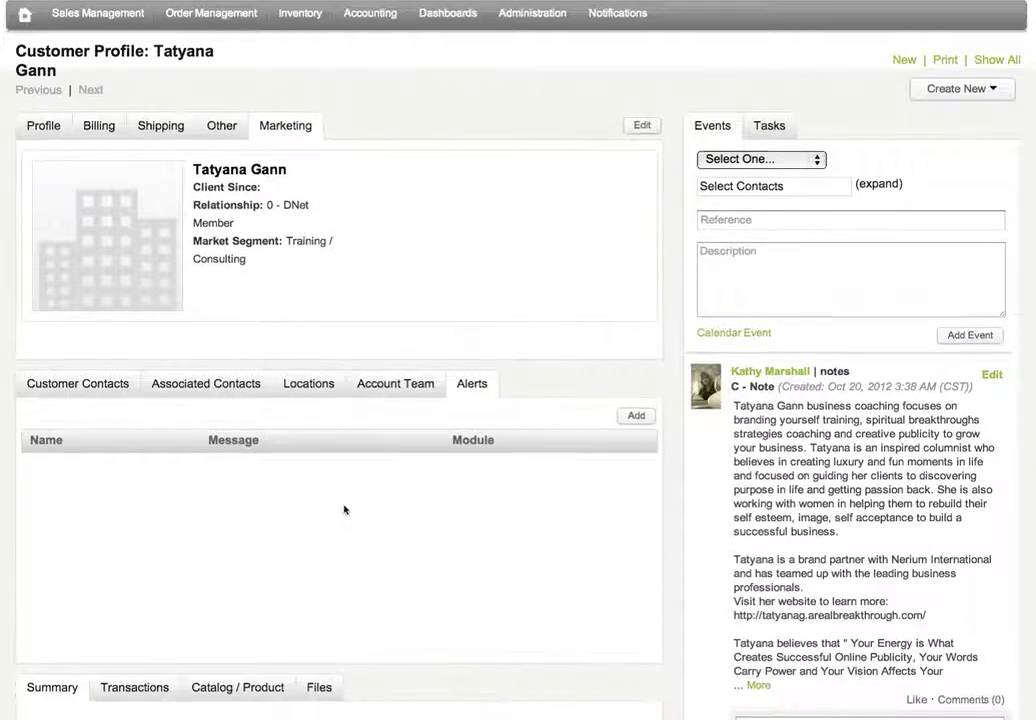
# Review the customer's sales summary, transactions, catalog products and files.
pyautogui.scroll(-4, 342, 508)
pyautogui.scroll(-1, 344, 510)
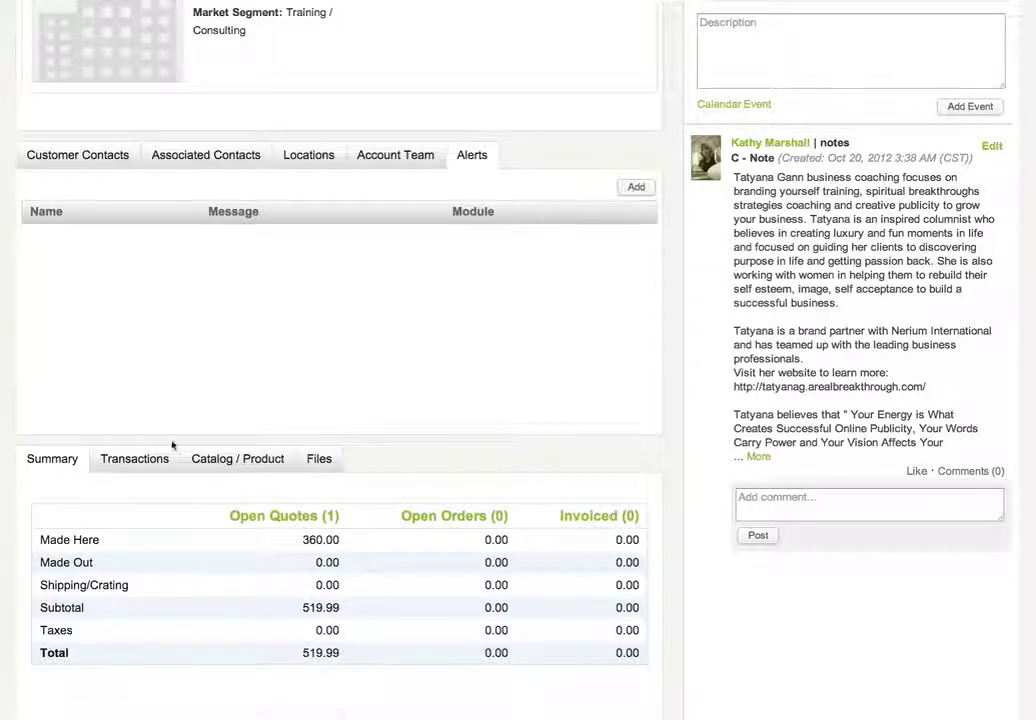
pyautogui.click(113, 462)
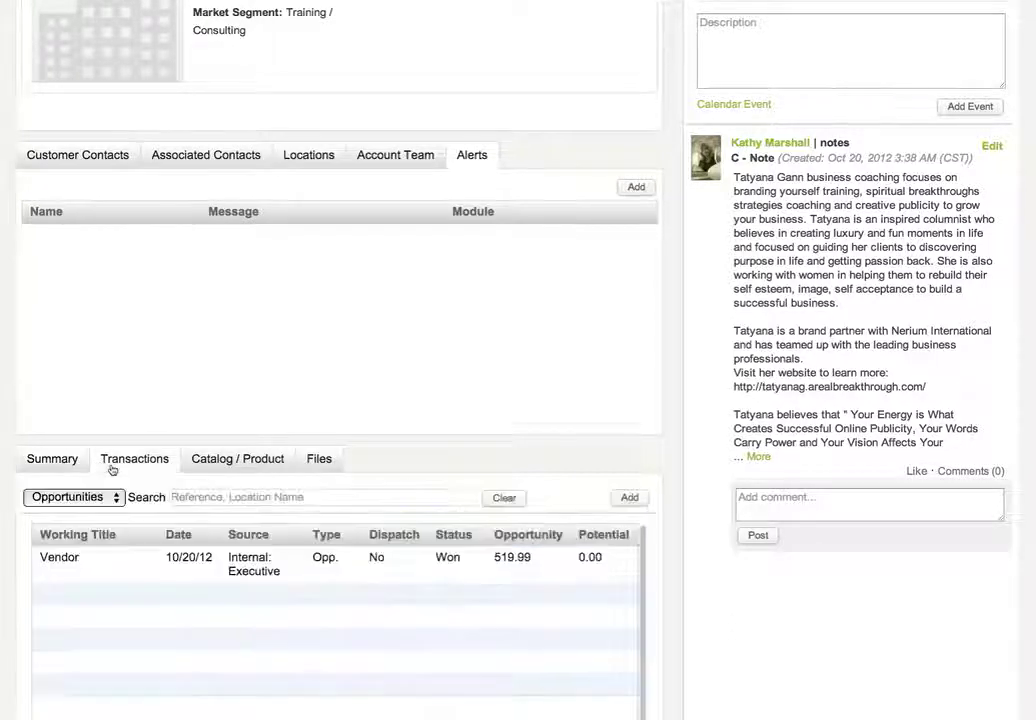
pyautogui.click(202, 465)
pyautogui.click(324, 470)
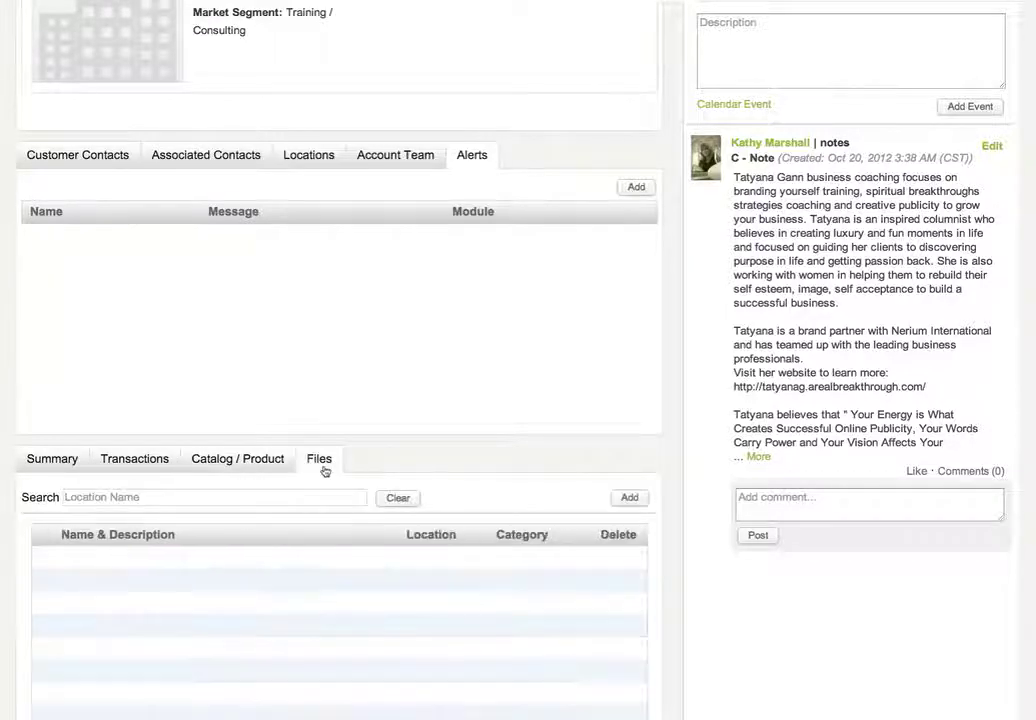
# Start adding a file to the customer's Default Location with the description "Contract".
pyautogui.scroll(-2, 537, 489)
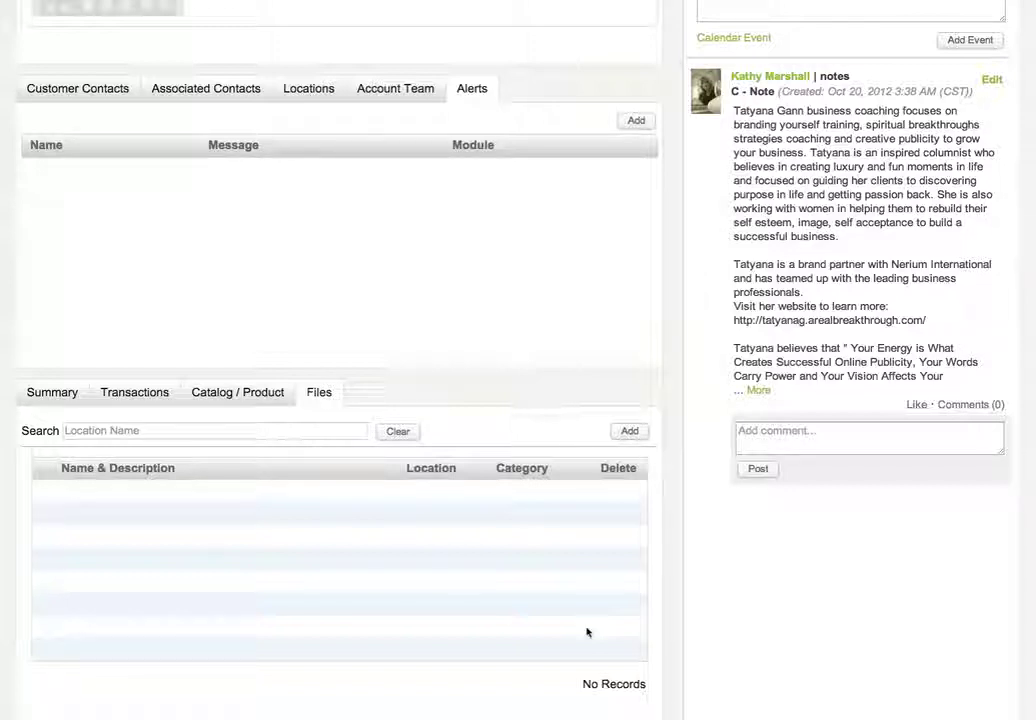
pyautogui.click(629, 430)
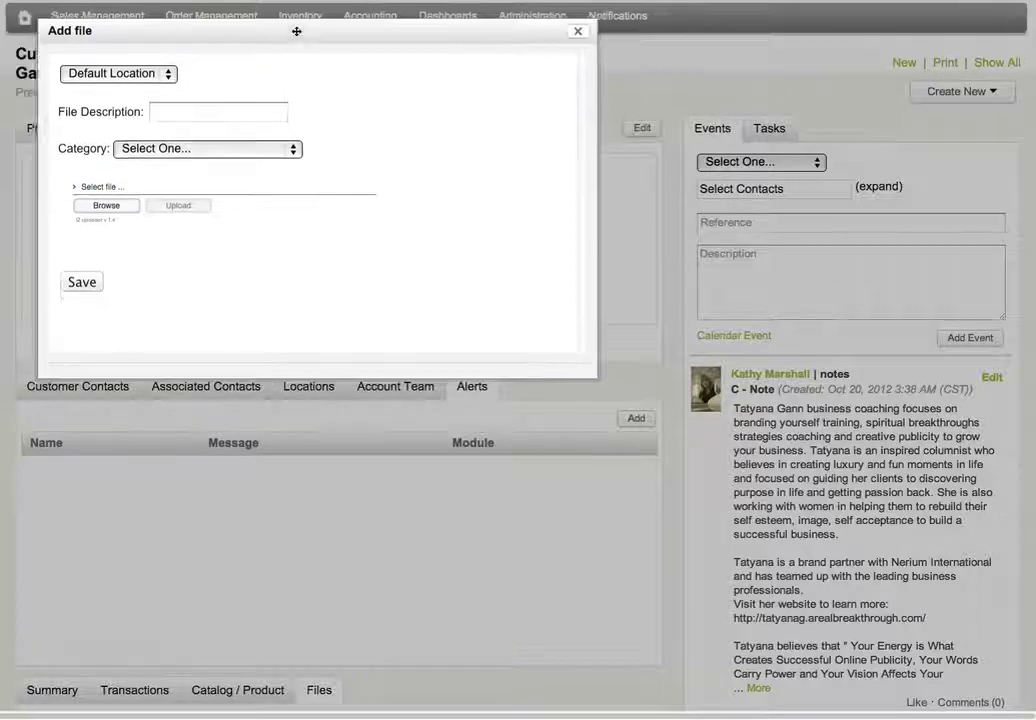
pyautogui.moveTo(296, 30); pyautogui.dragTo(318, 60)
pyautogui.click(181, 103)
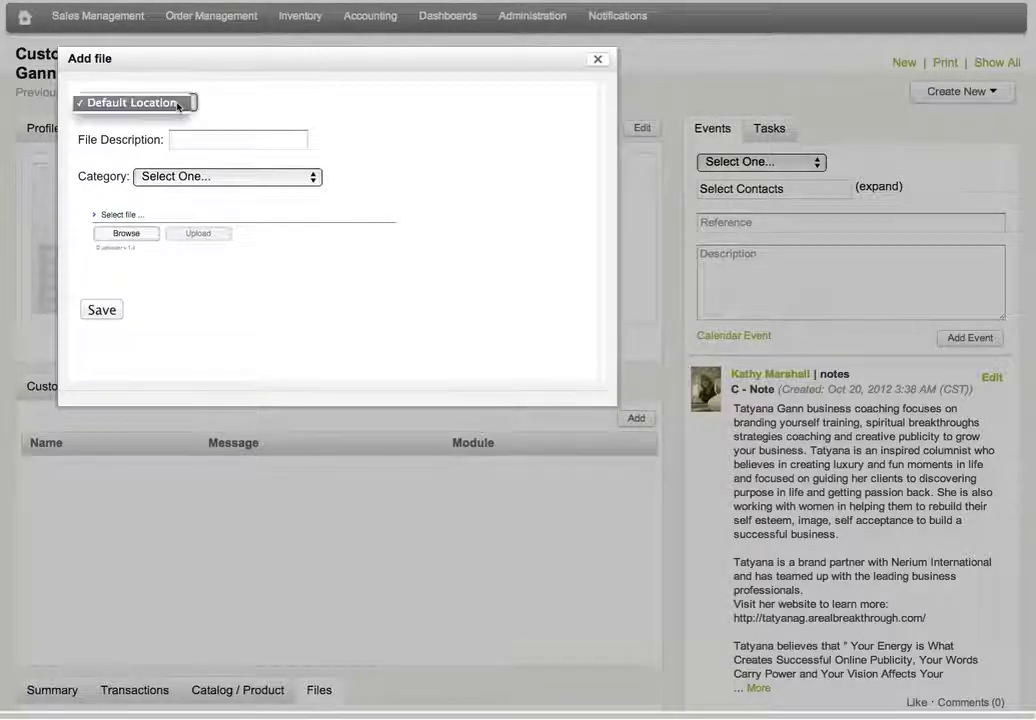
pyautogui.click(320, 112)
pyautogui.click(229, 137)
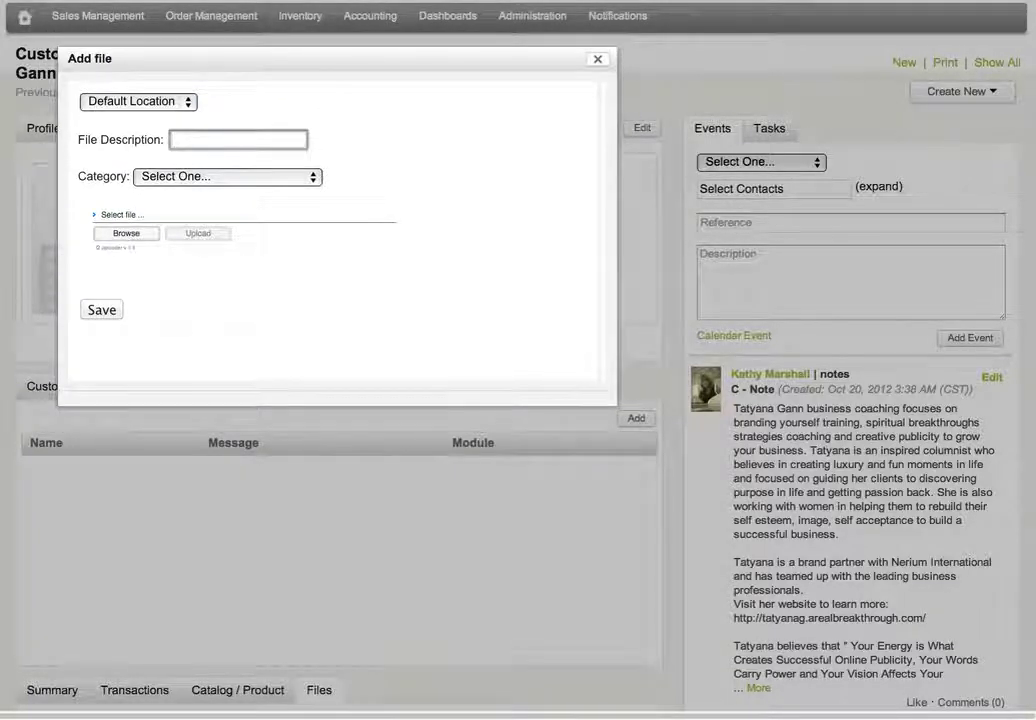
pyautogui.write('Con ttract')
# Extend the file description to "Contract - Web Design" and set the category to Contract.
pyautogui.click(236, 179)
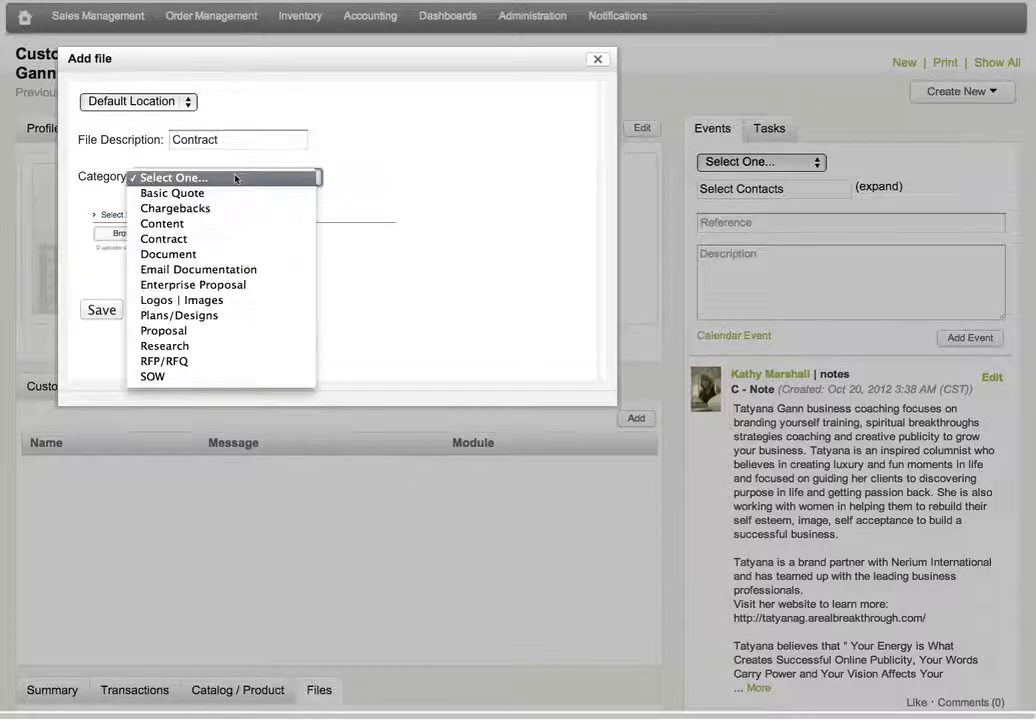
pyautogui.doubleClick(224, 139)
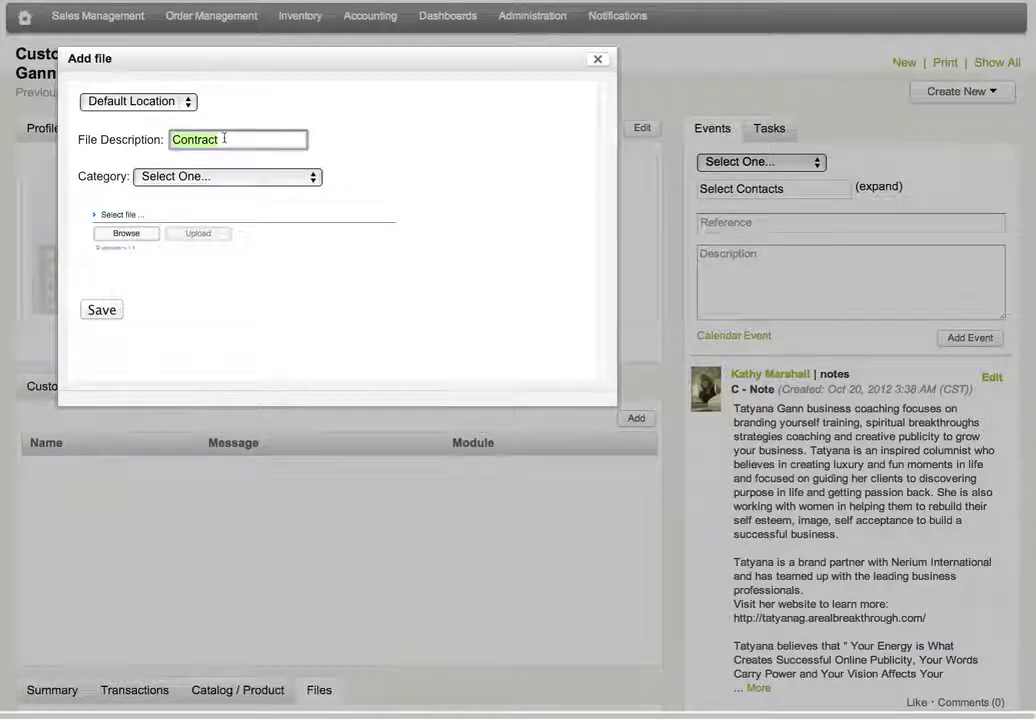
pyautogui.press('Right')
pyautogui.write('- ')
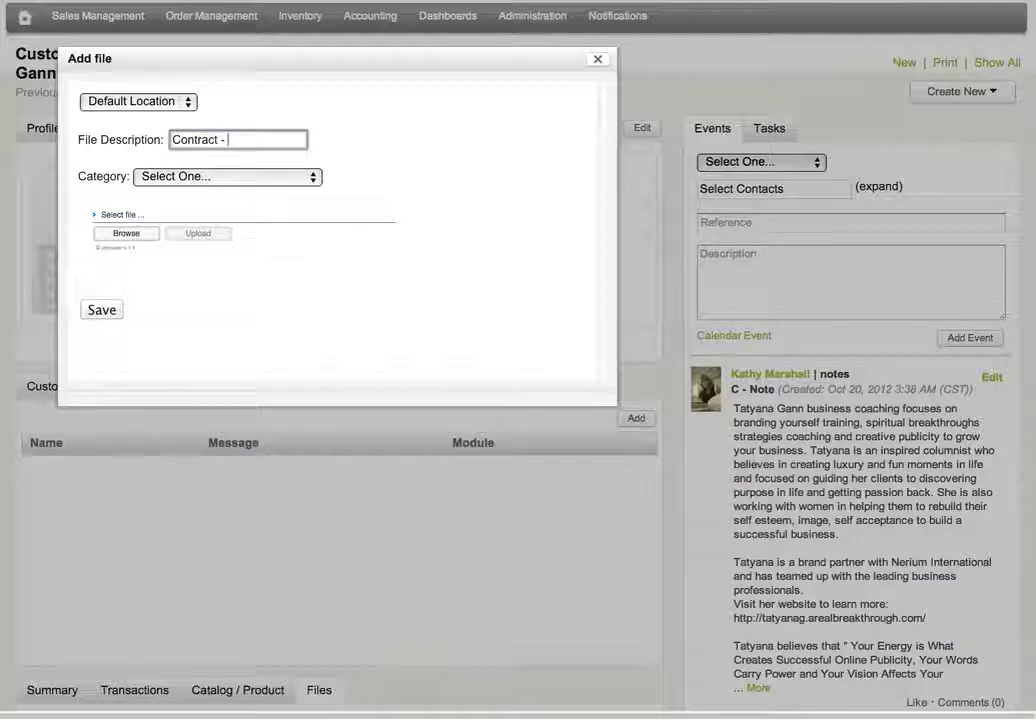
pyautogui.write('Web Design')
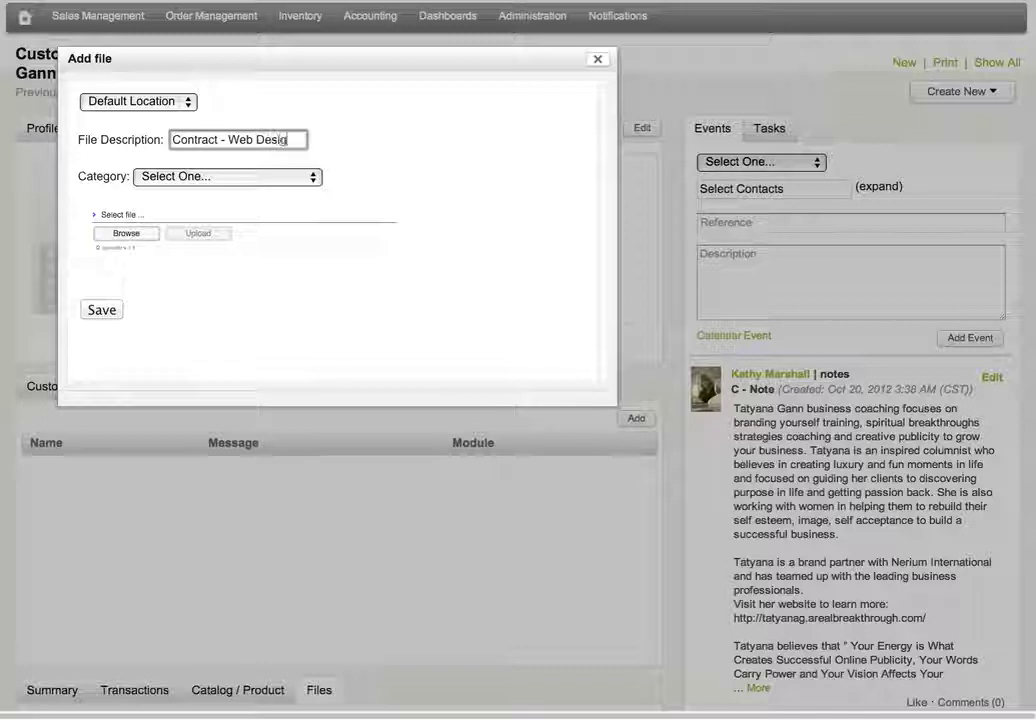
pyautogui.click(225, 177)
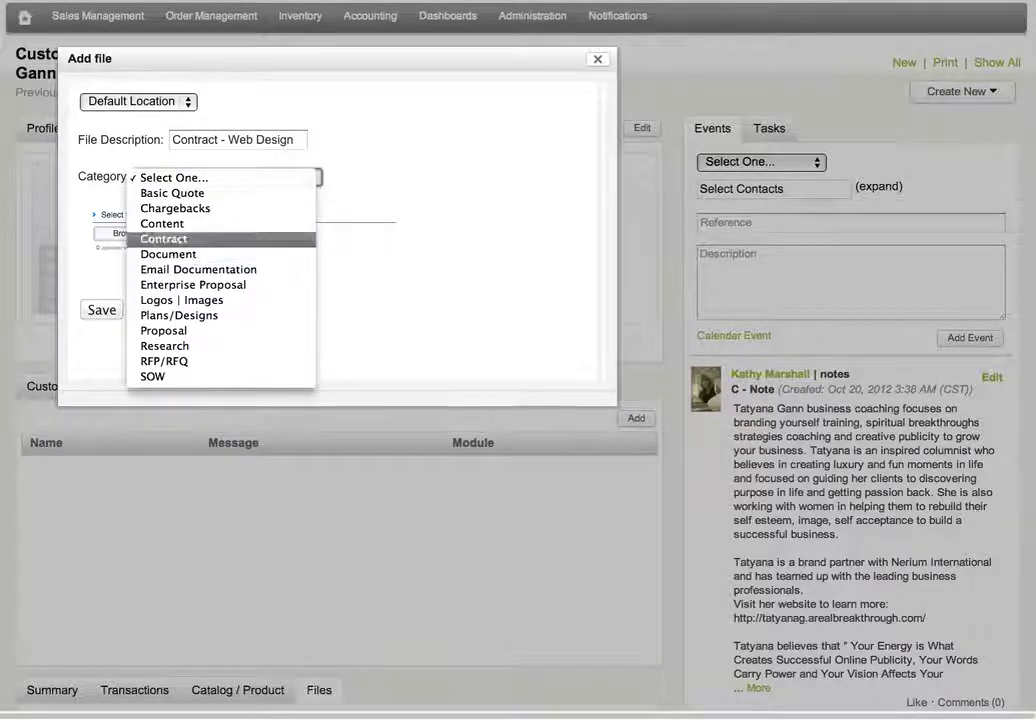
pyautogui.click(168, 239)
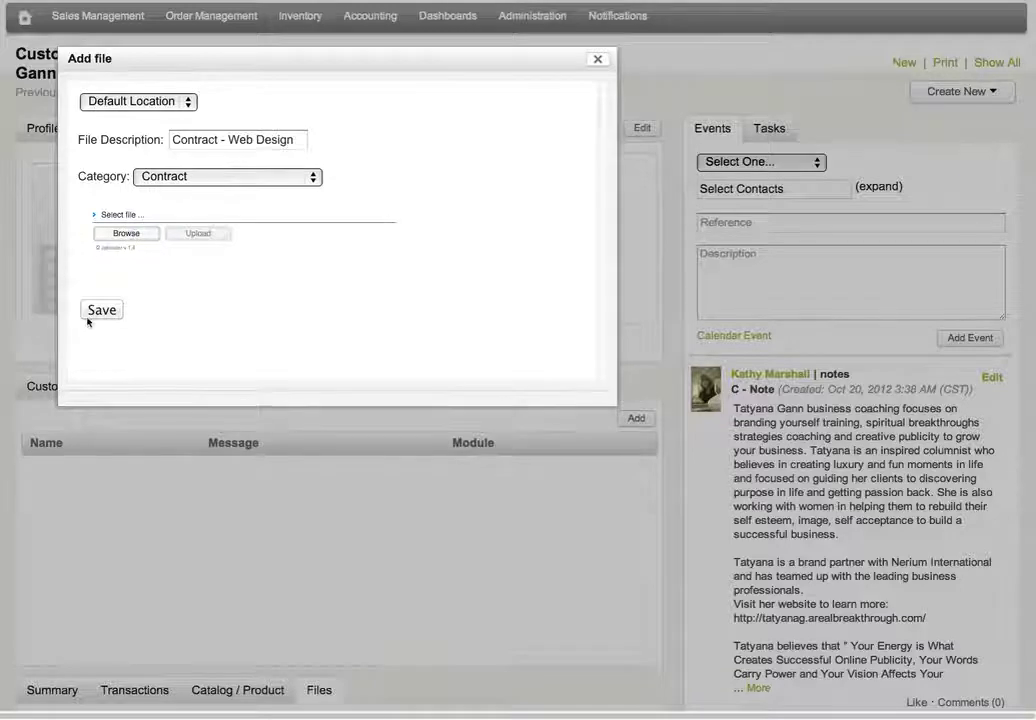
# Choose "DNetEvents Marketing Process 1.tiff" from the Desktop and upload it to the customer's files.
pyautogui.click(130, 234)
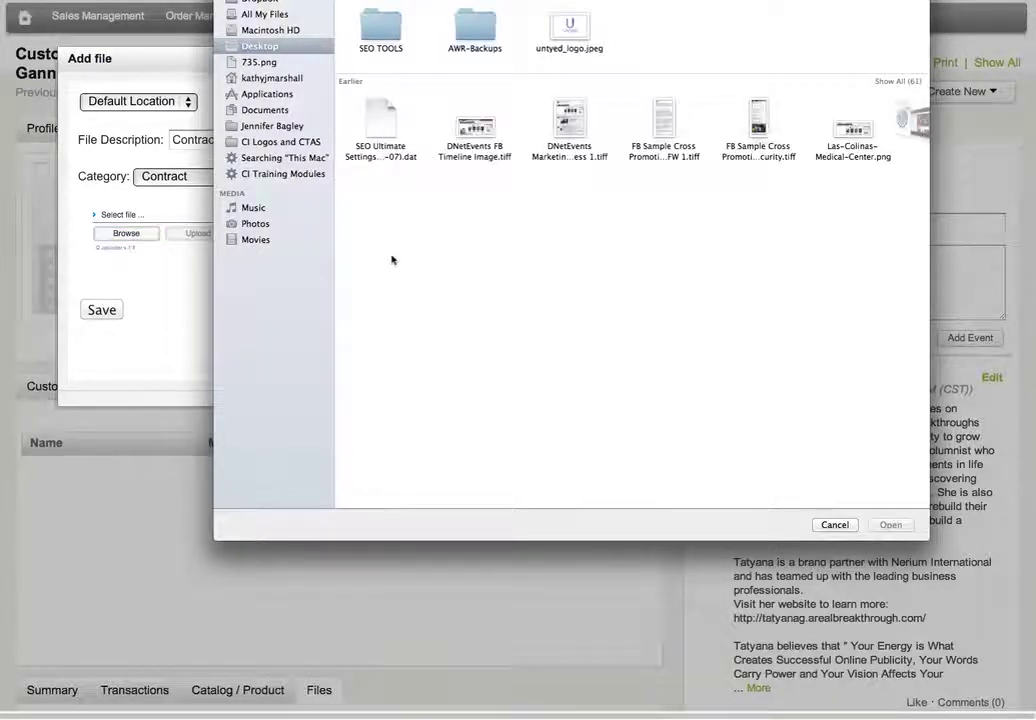
pyautogui.click(569, 122)
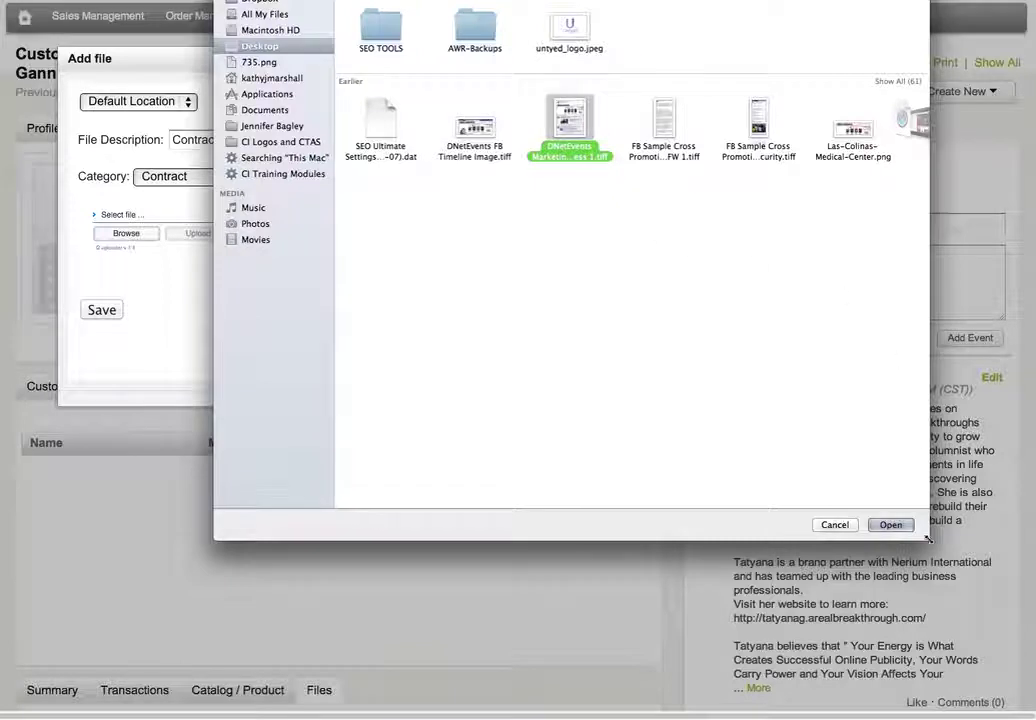
pyautogui.click(890, 524)
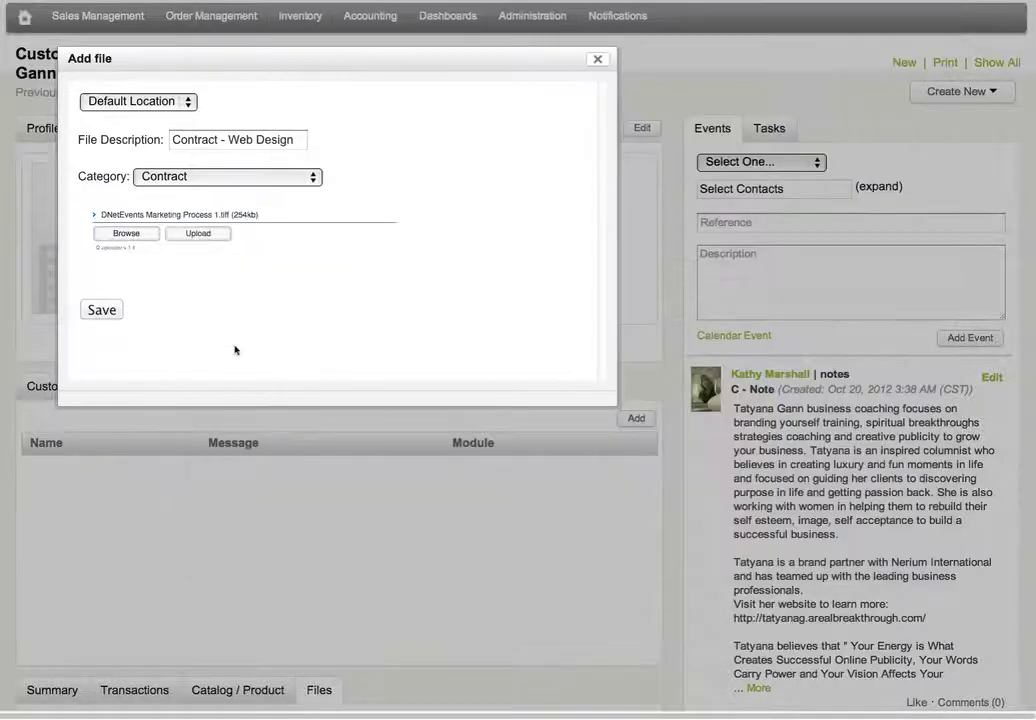
pyautogui.click(200, 232)
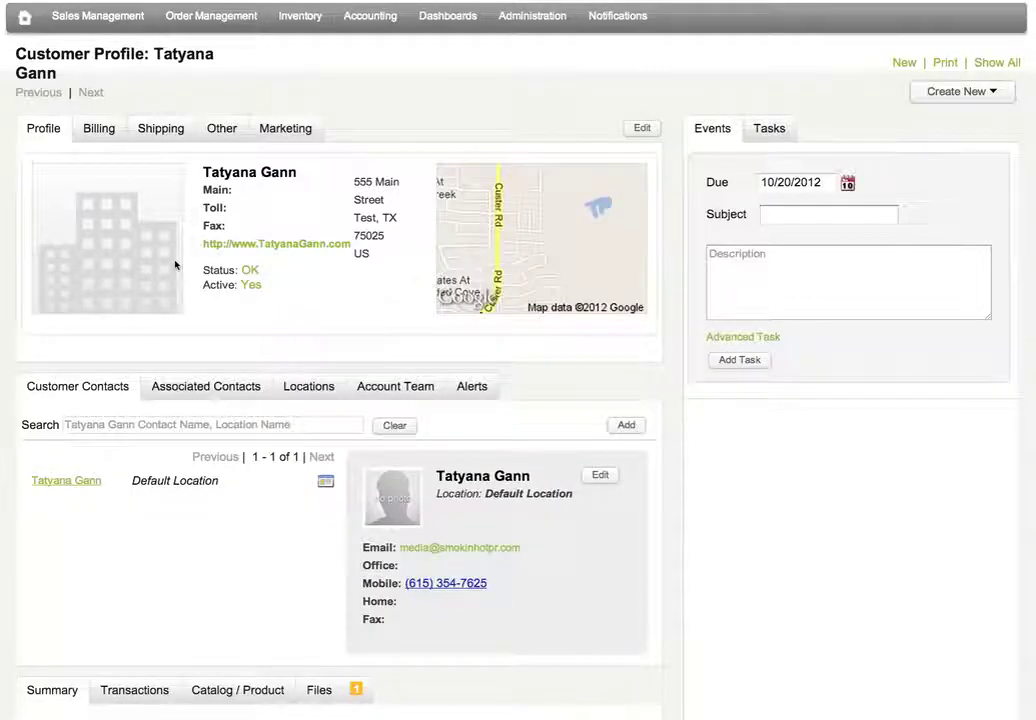
# Switch to the DNet TV website, go to its home page and open the members' Referrals page.
pyautogui.scroll(-5, 213, 301)
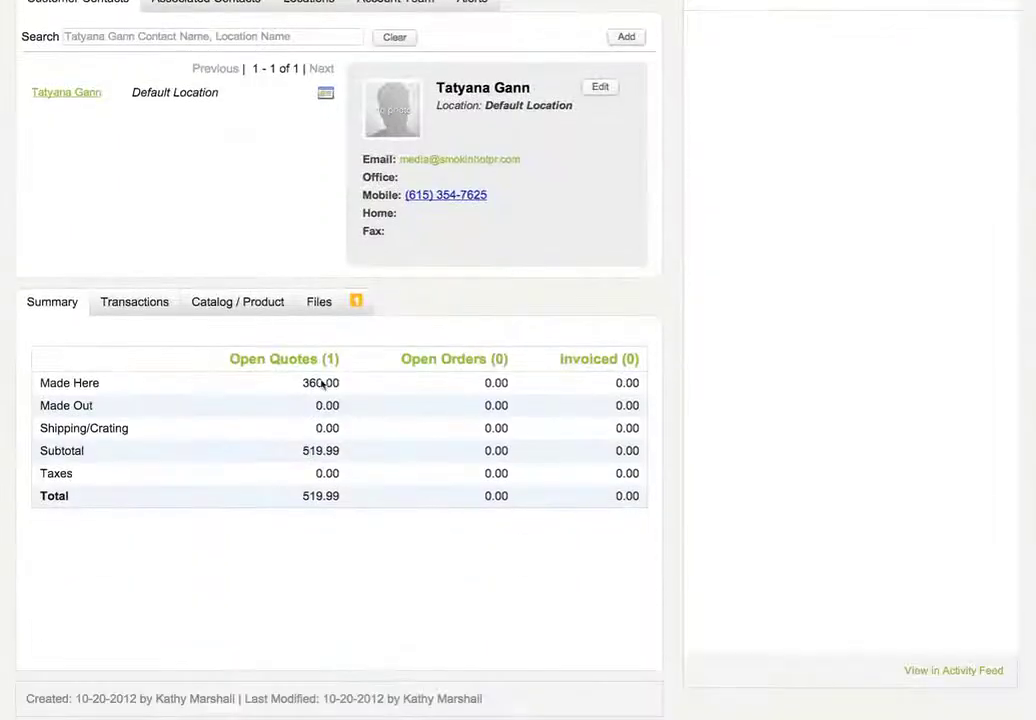
pyautogui.scroll(5, 344, 303)
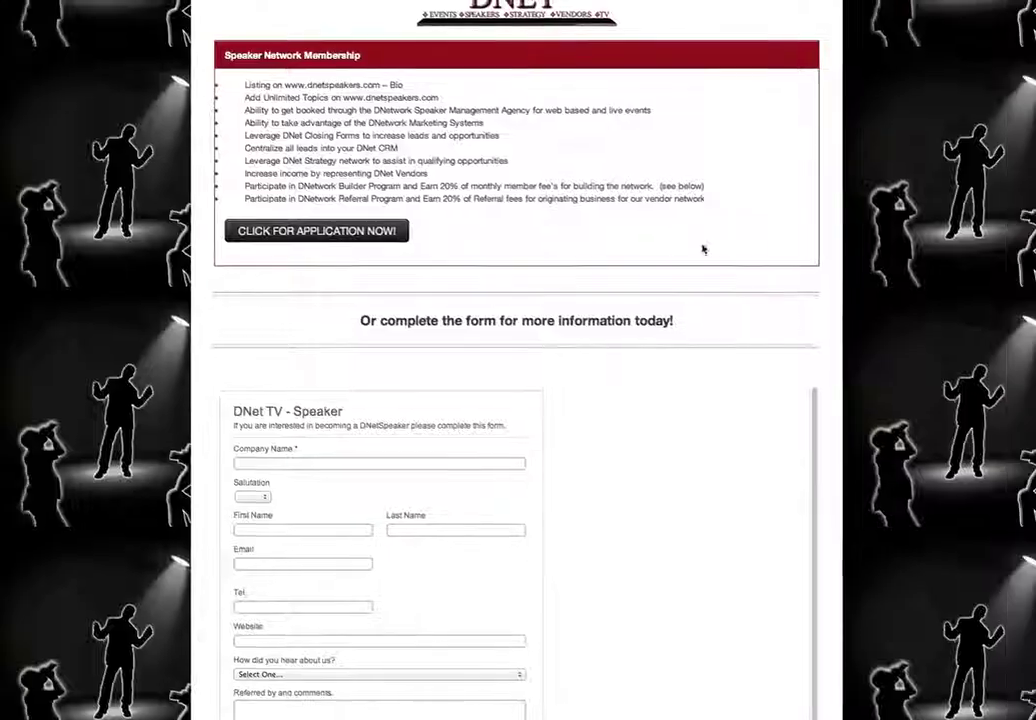
pyautogui.scroll(5, 700, 250)
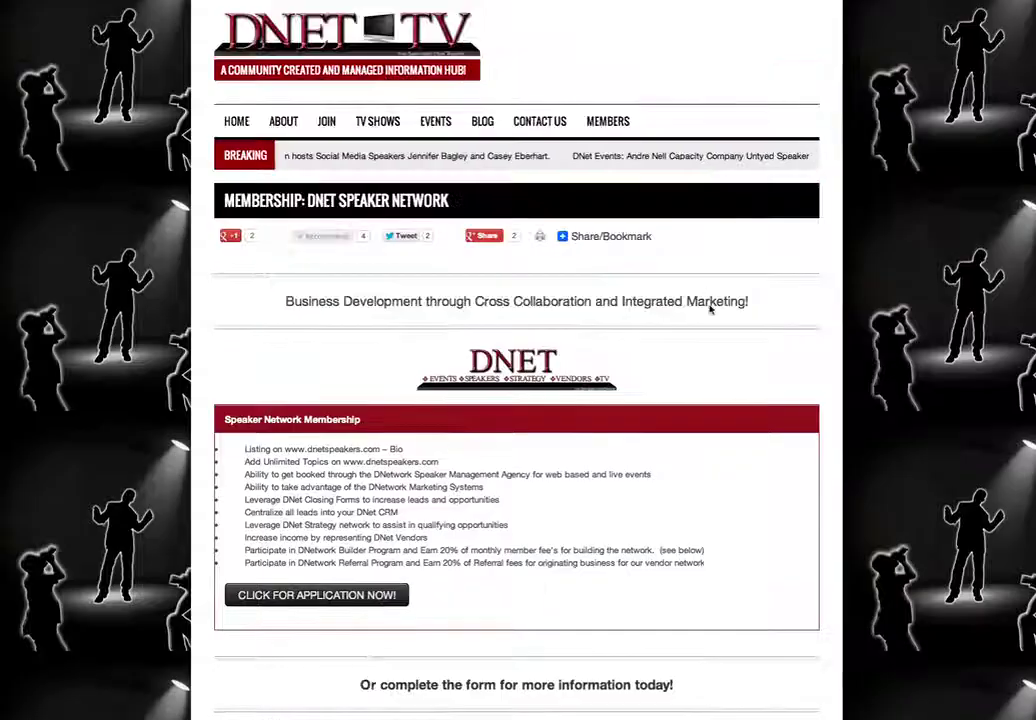
pyautogui.click(233, 121)
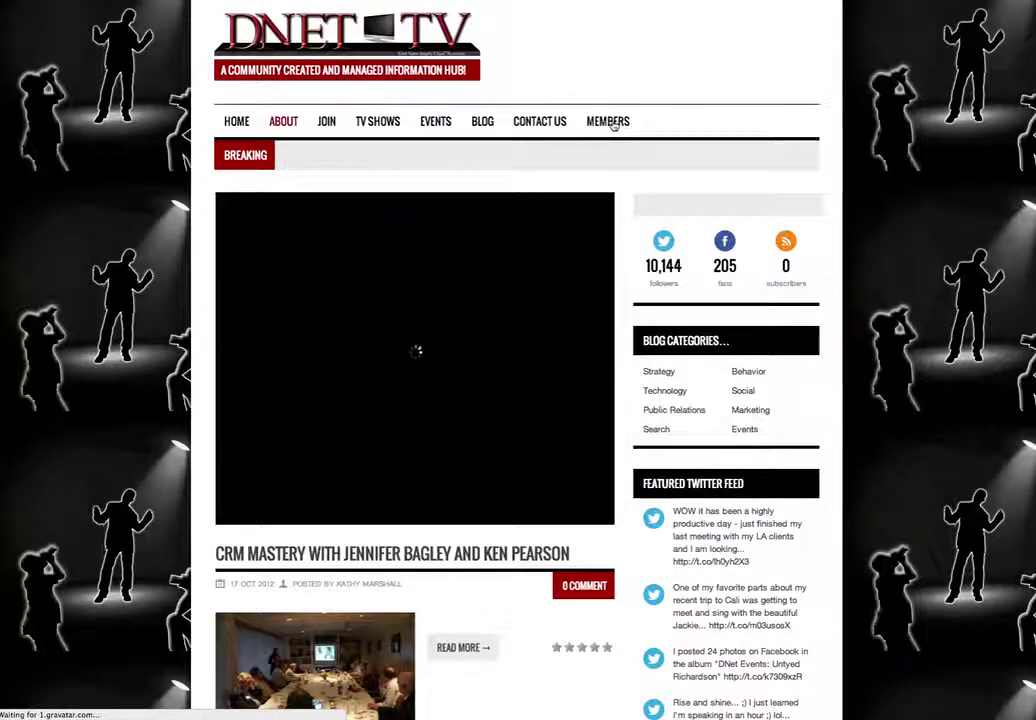
pyautogui.moveTo(613, 122)
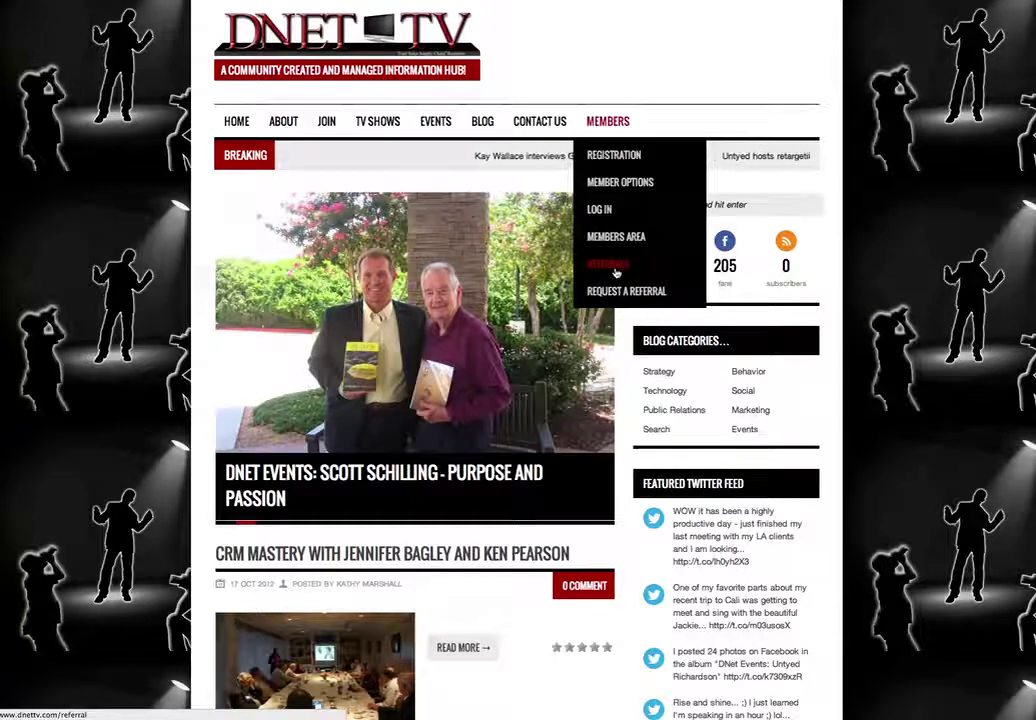
pyautogui.click(616, 268)
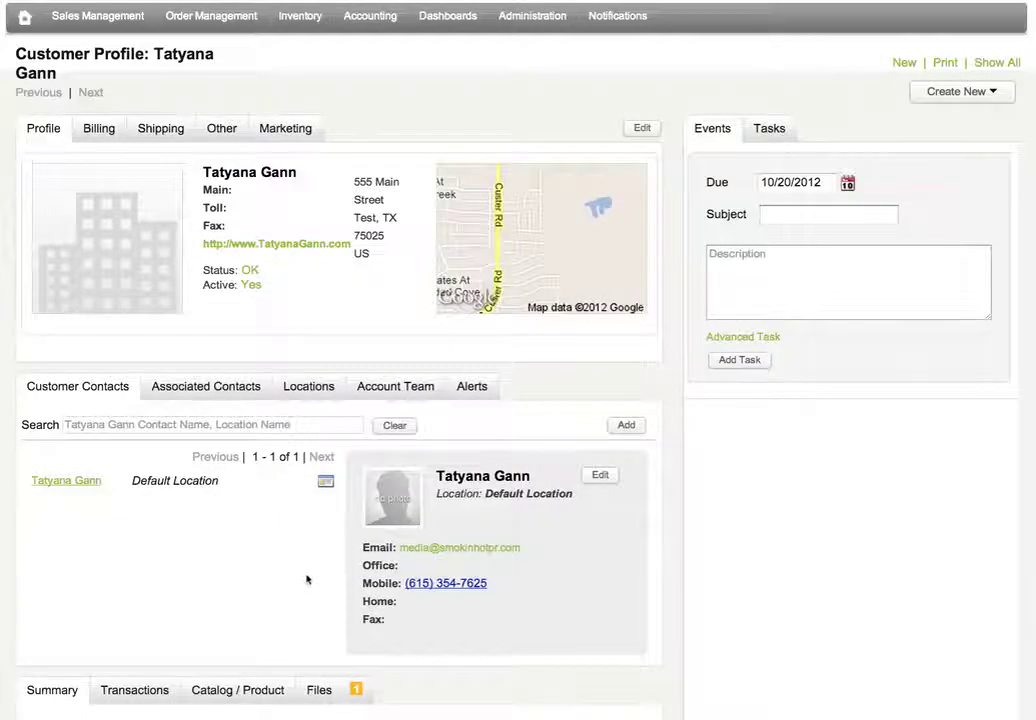
# Return to the customer profile in the CRM and check the uploaded contract in the customer's files.
pyautogui.scroll(-5, 307, 580)
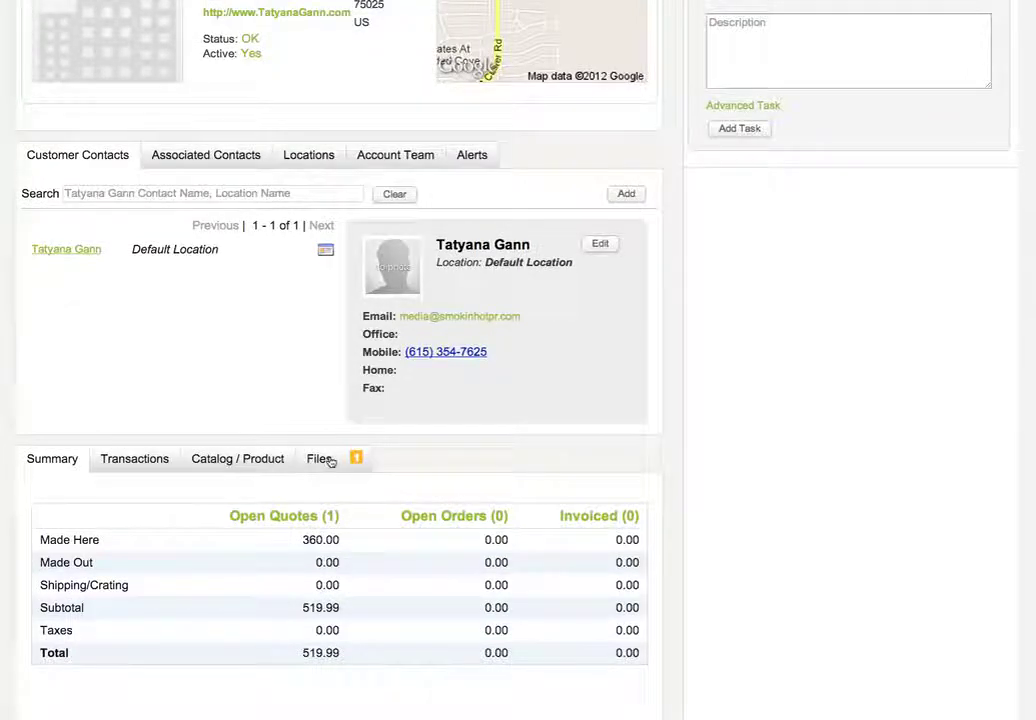
pyautogui.click(320, 459)
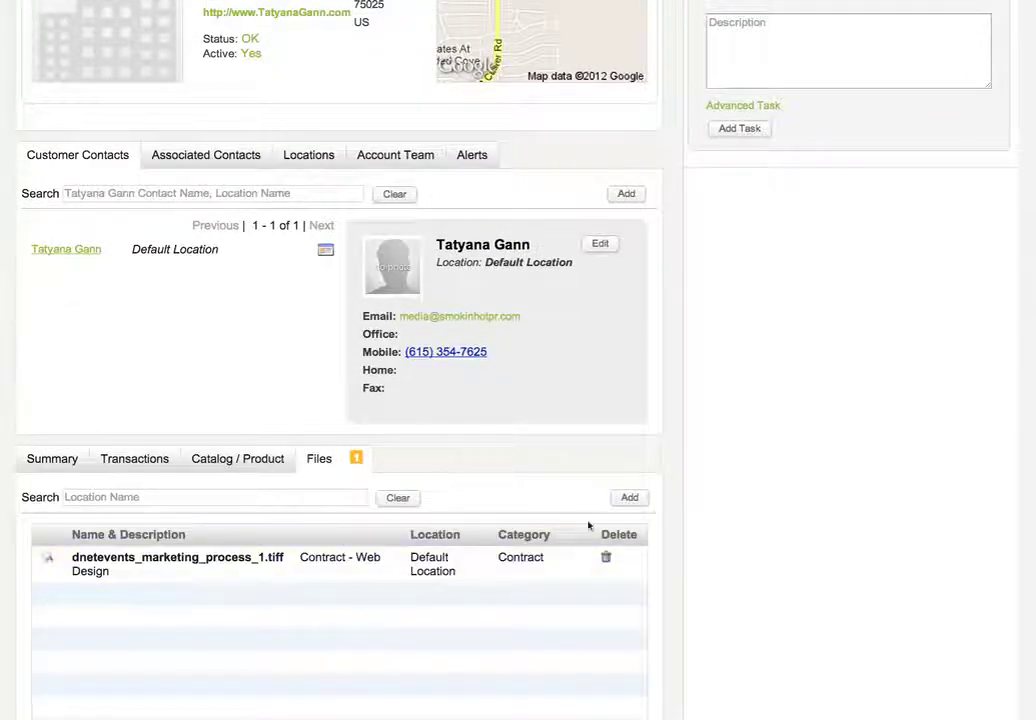
pyautogui.scroll(-1, 527, 511)
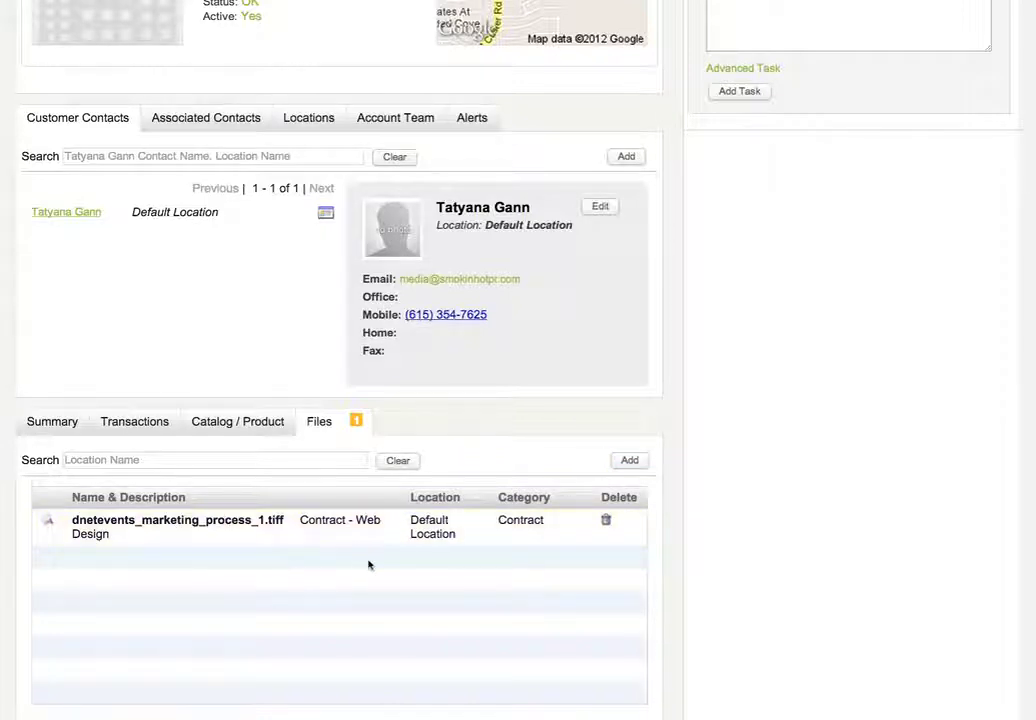
pyautogui.scroll(3, 372, 572)
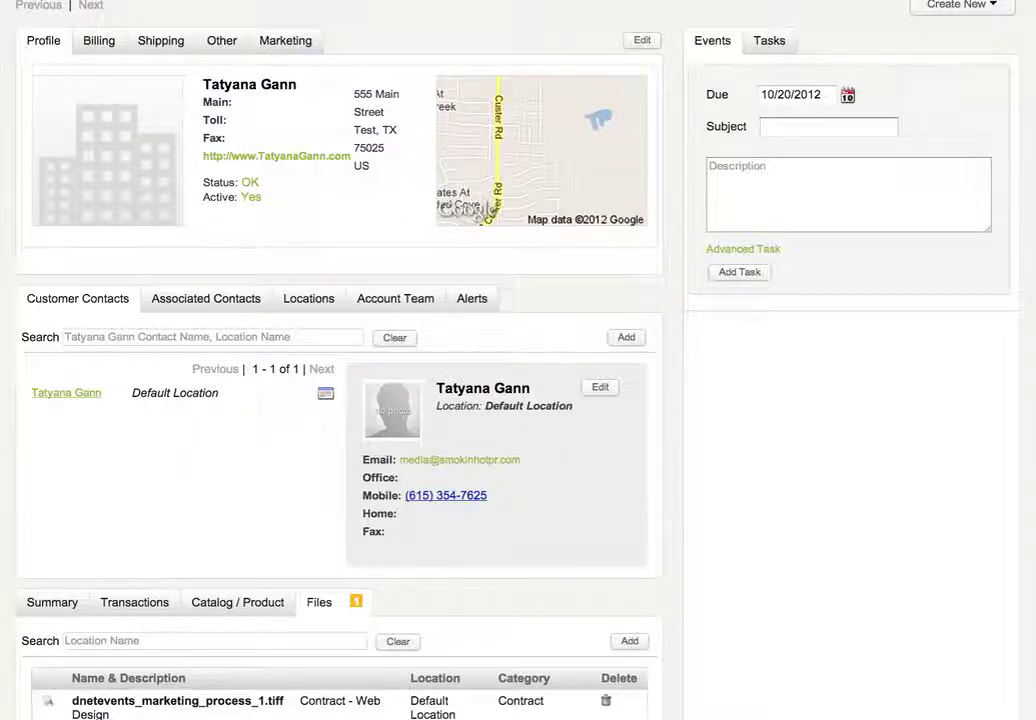
# Return to the CRM home dashboard and open the list of all contacts.
pyautogui.click(24, 2)
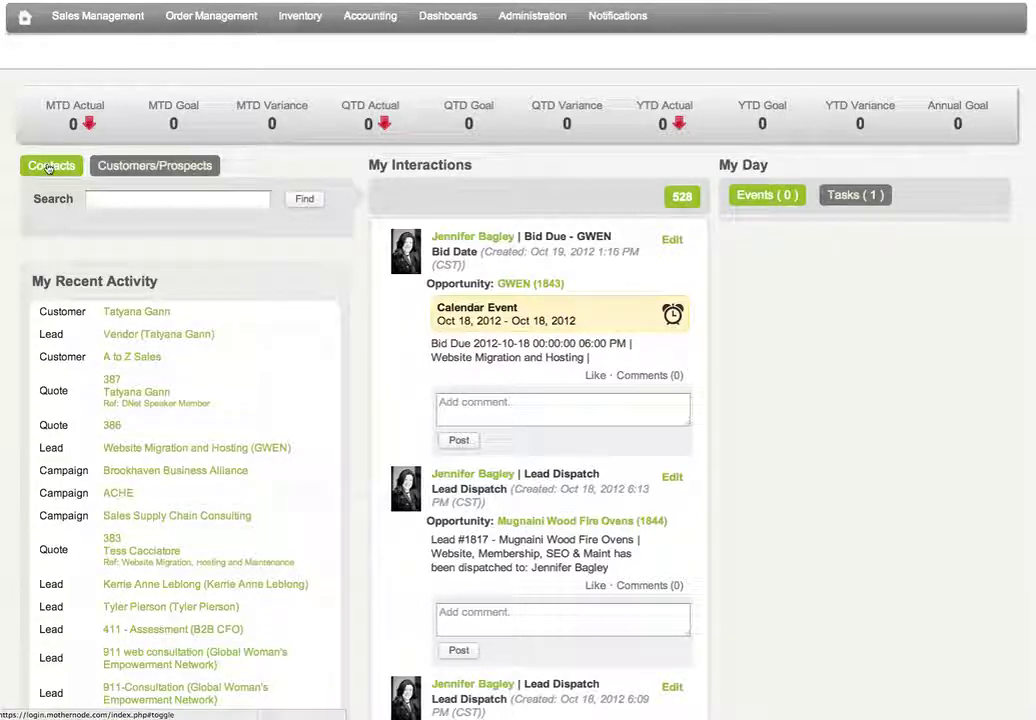
pyautogui.click(23, 18)
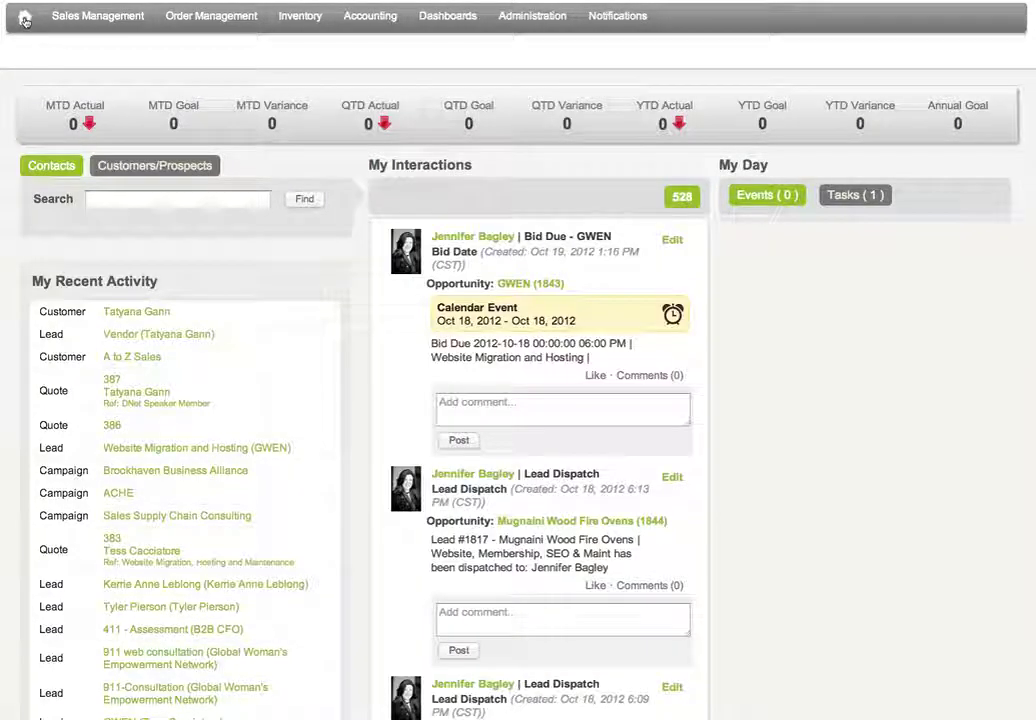
pyautogui.moveTo(70, 20)
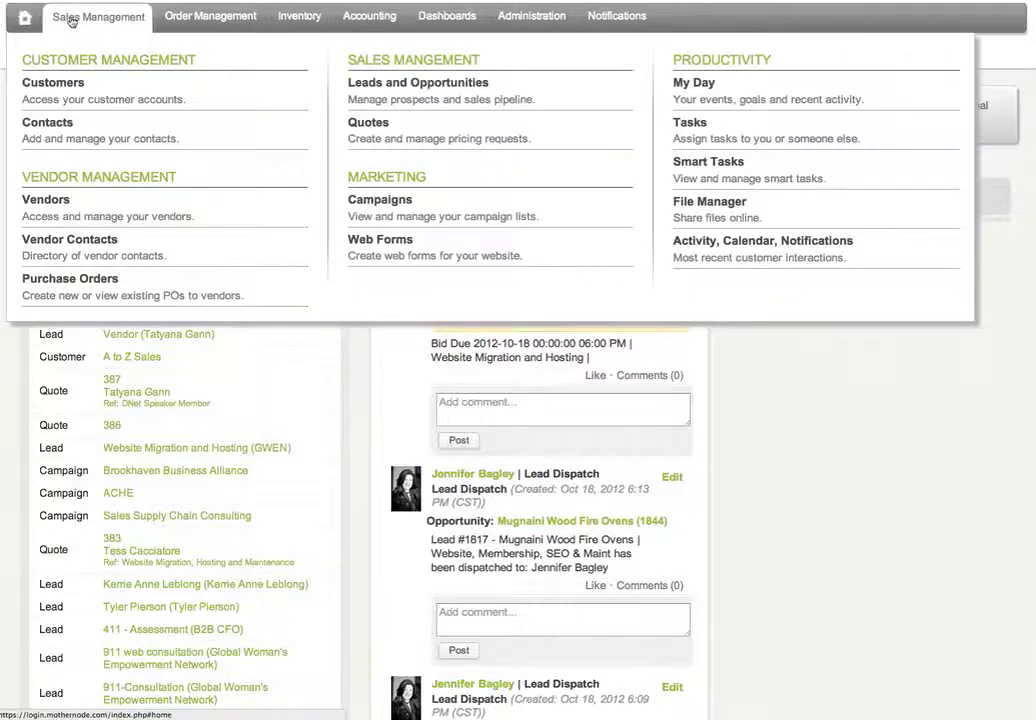
pyautogui.click(76, 138)
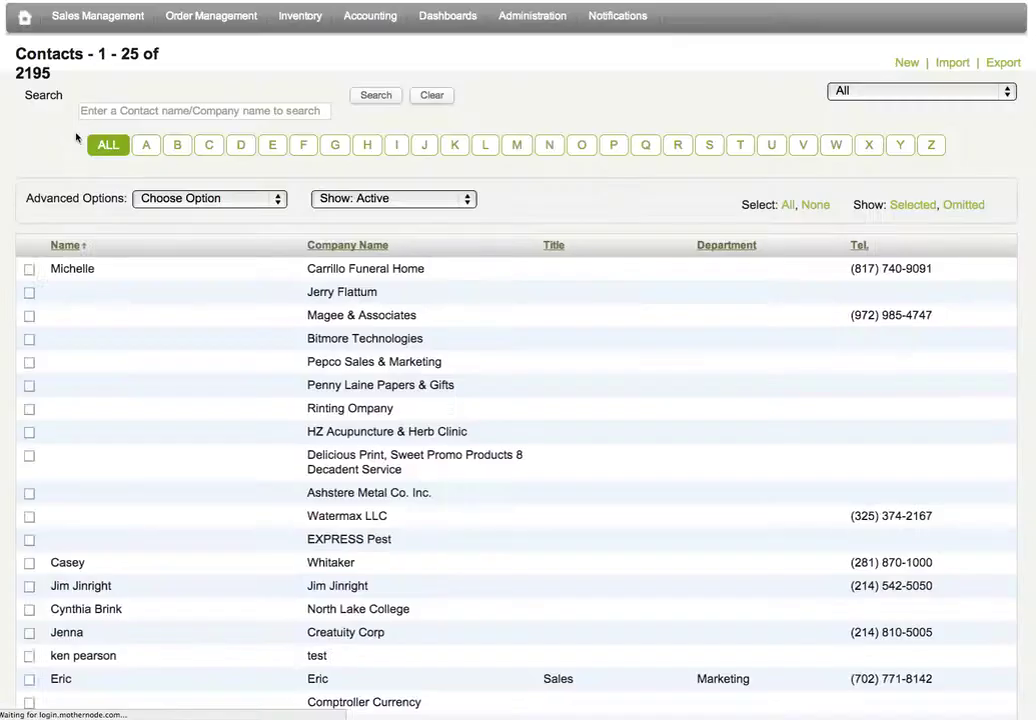
pyautogui.moveTo(81, 21)
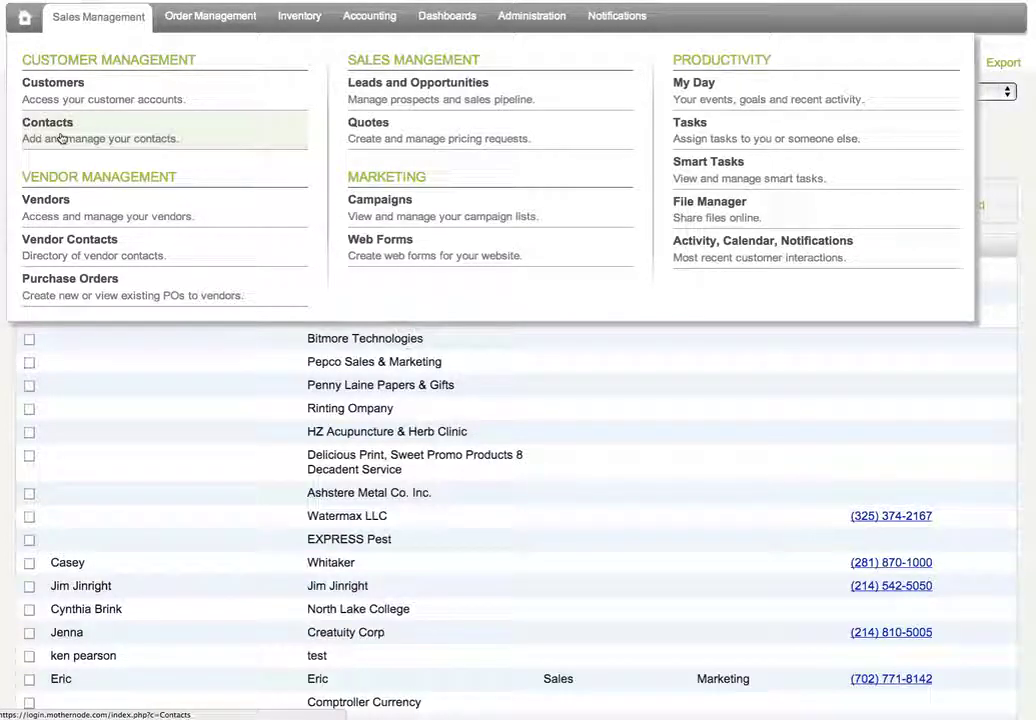
# Open a blank new contact form, examine its contact, address, social and custom fields, and cancel it.
pyautogui.click(60, 138)
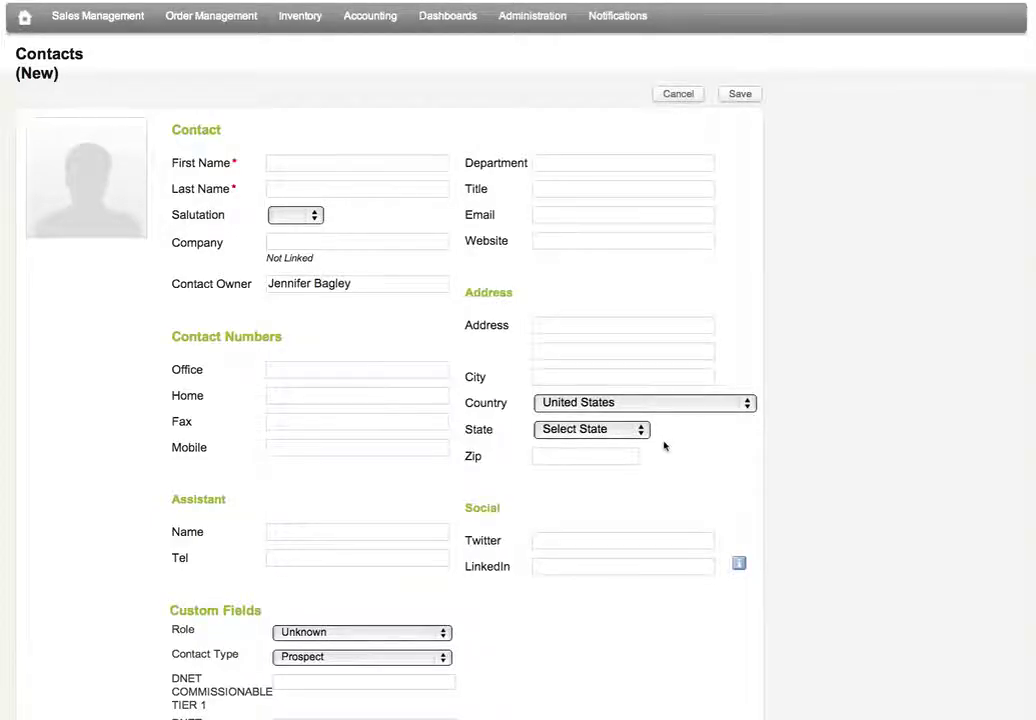
pyautogui.scroll(-1, 283, 182)
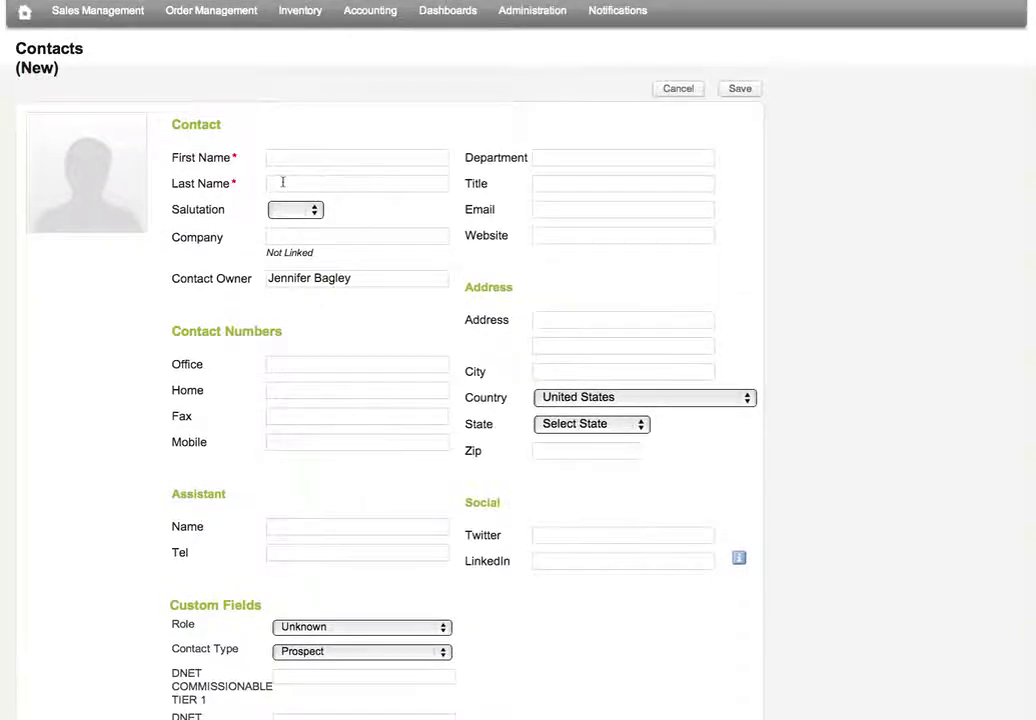
pyautogui.scroll(-3, 455, 288)
pyautogui.scroll(-1, 208, 326)
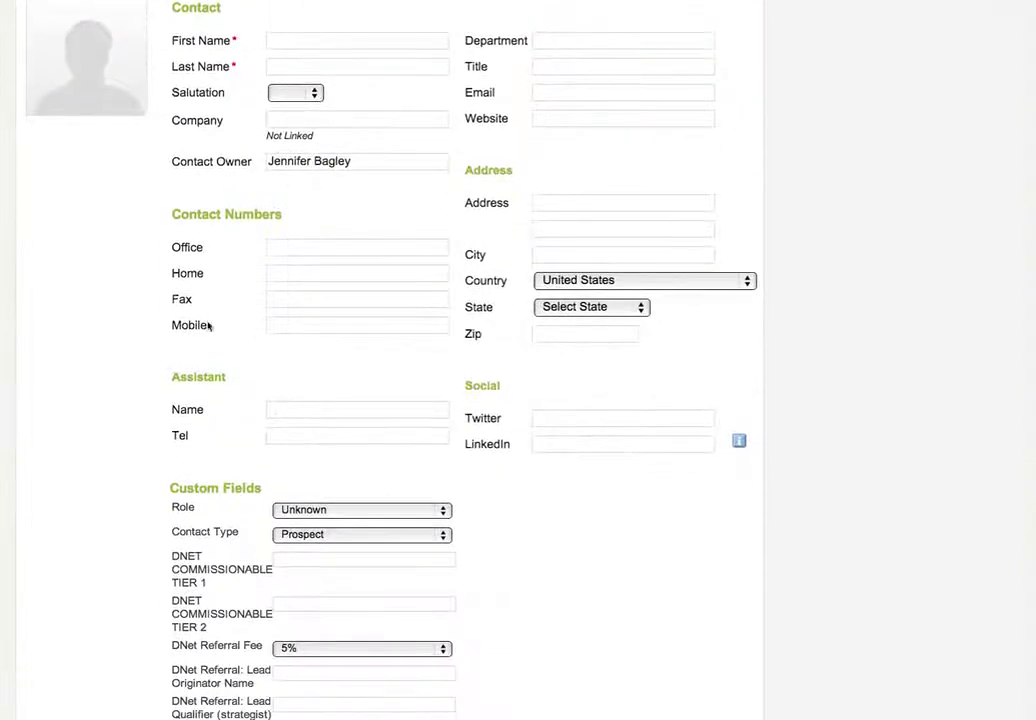
pyautogui.scroll(-3, 362, 395)
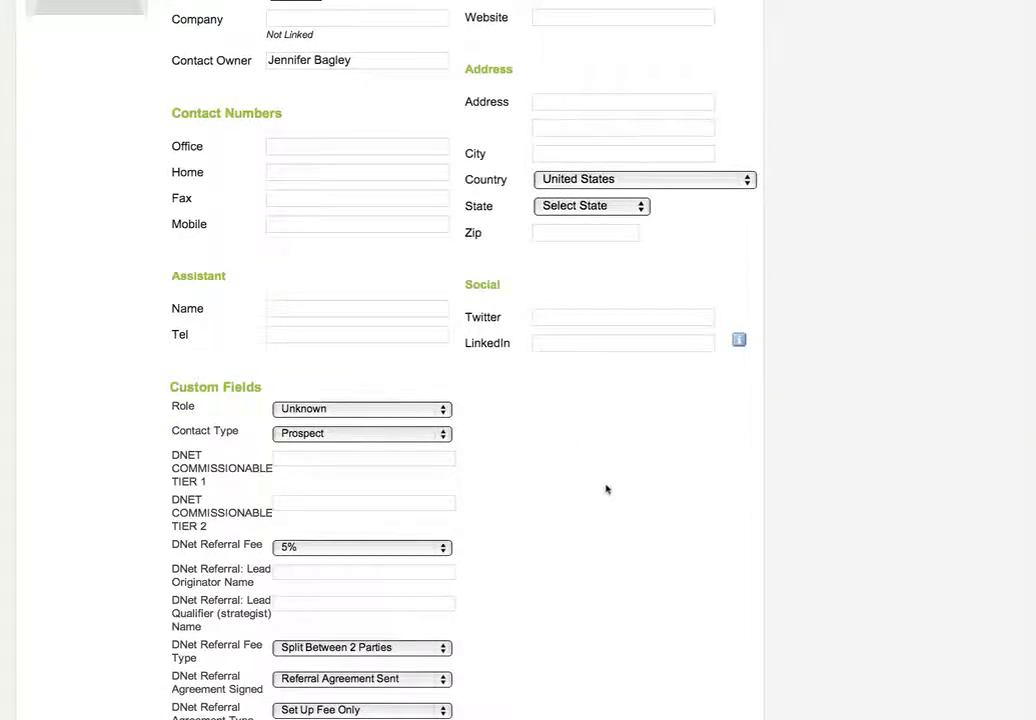
pyautogui.scroll(-3, 608, 488)
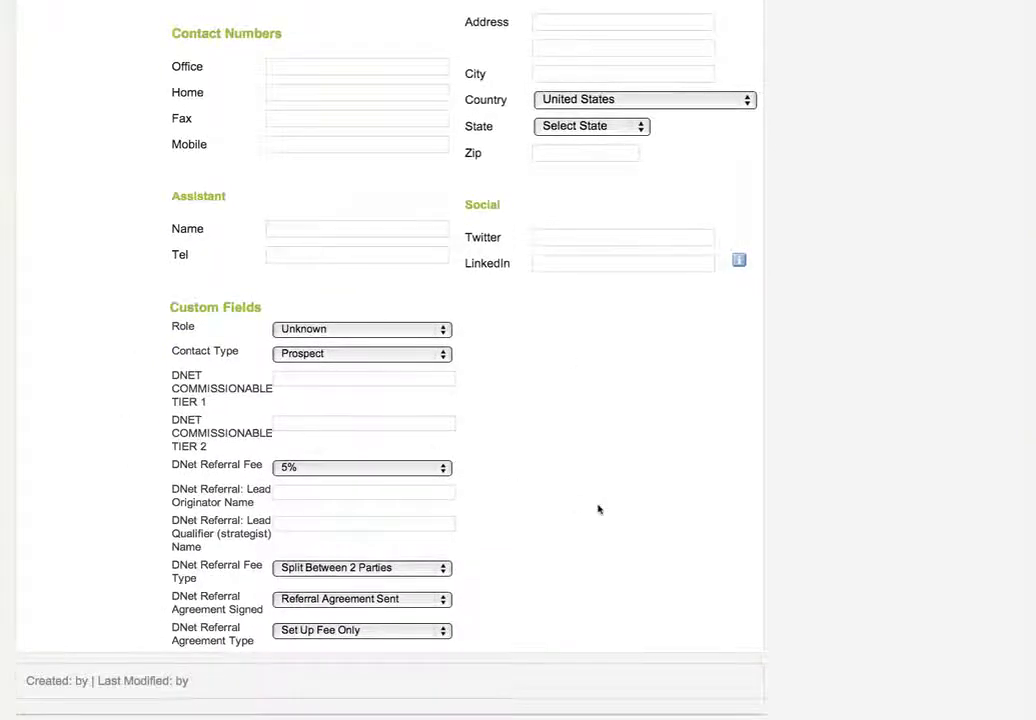
pyautogui.scroll(10, 597, 506)
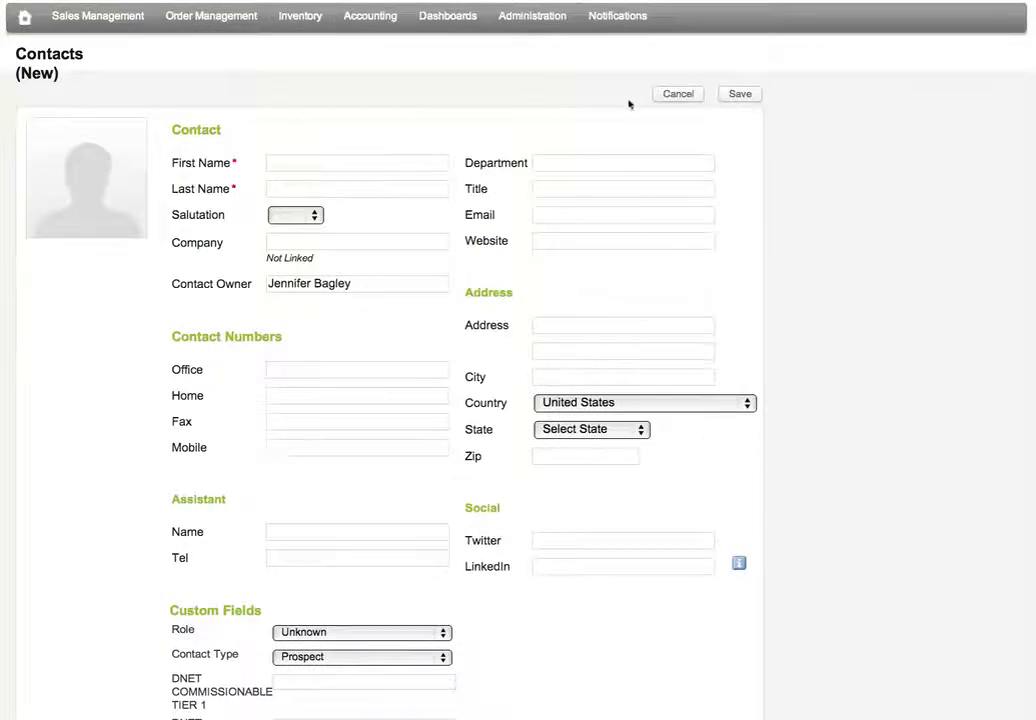
pyautogui.click(674, 93)
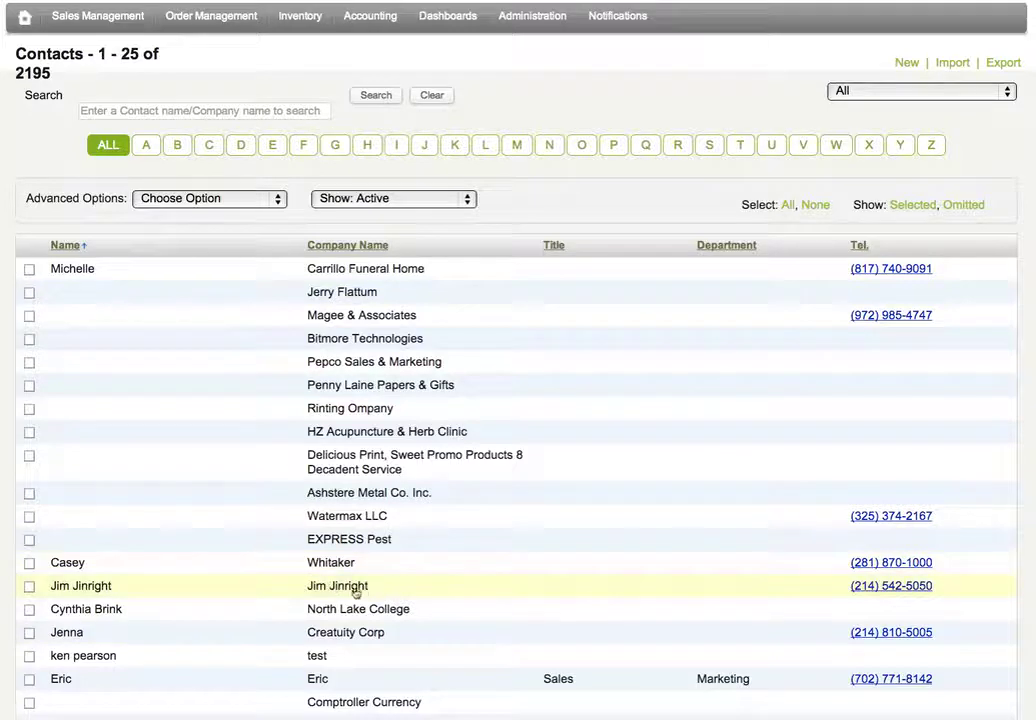
# Open the North Lake College contact record and review its profile, custom fields and details.
pyautogui.click(432, 604)
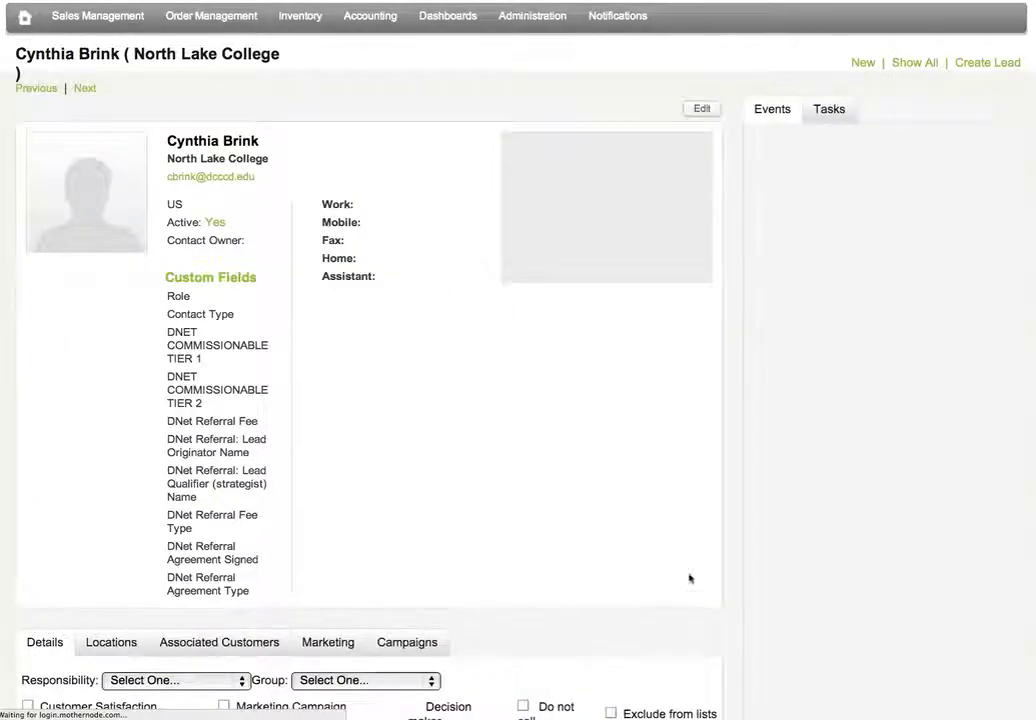
pyautogui.scroll(-5, 687, 539)
pyautogui.scroll(5, 686, 541)
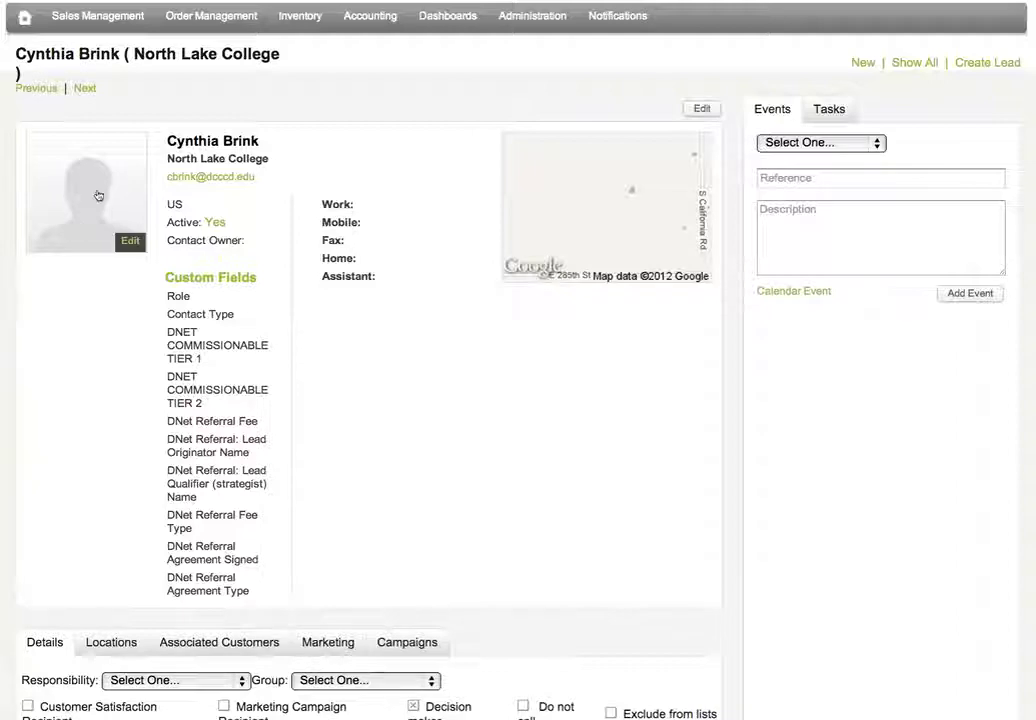
pyautogui.scroll(-5, 458, 540)
pyautogui.scroll(-2, 458, 590)
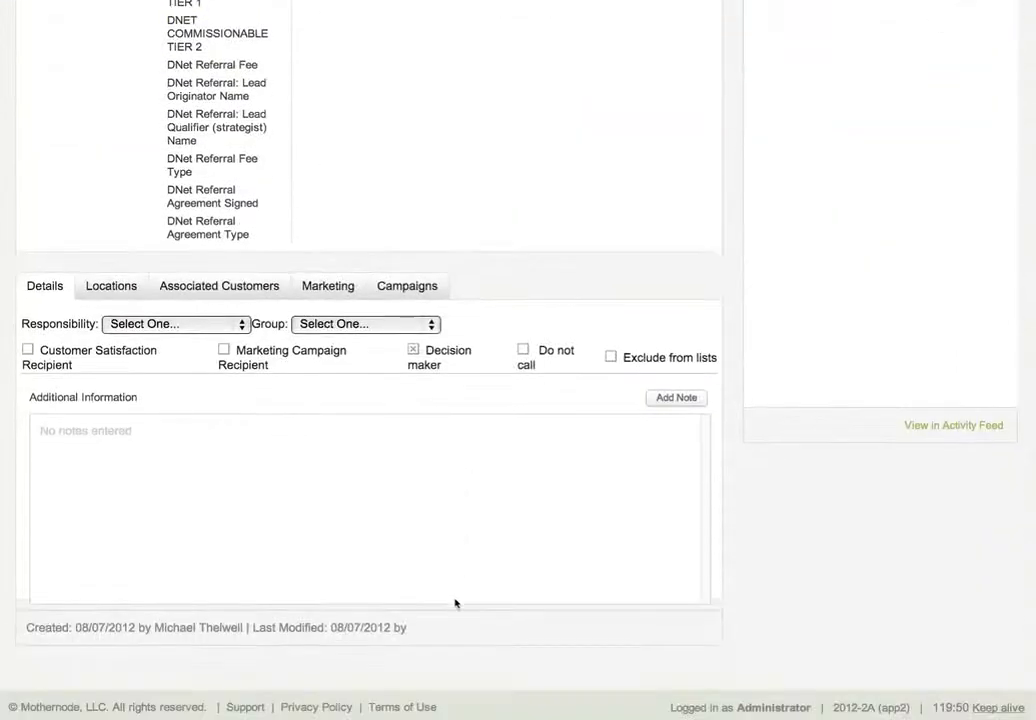
pyautogui.scroll(-1, 450, 603)
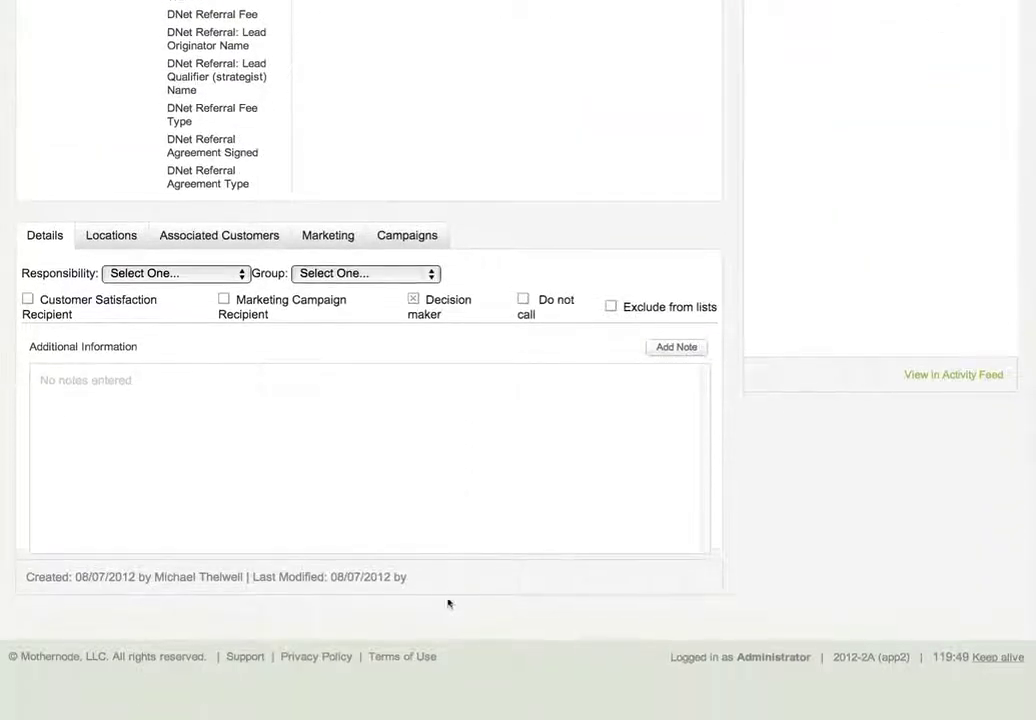
# Look through the contact's locations, associated customers, marketing and campaigns, and return to its details.
pyautogui.click(111, 235)
pyautogui.click(243, 238)
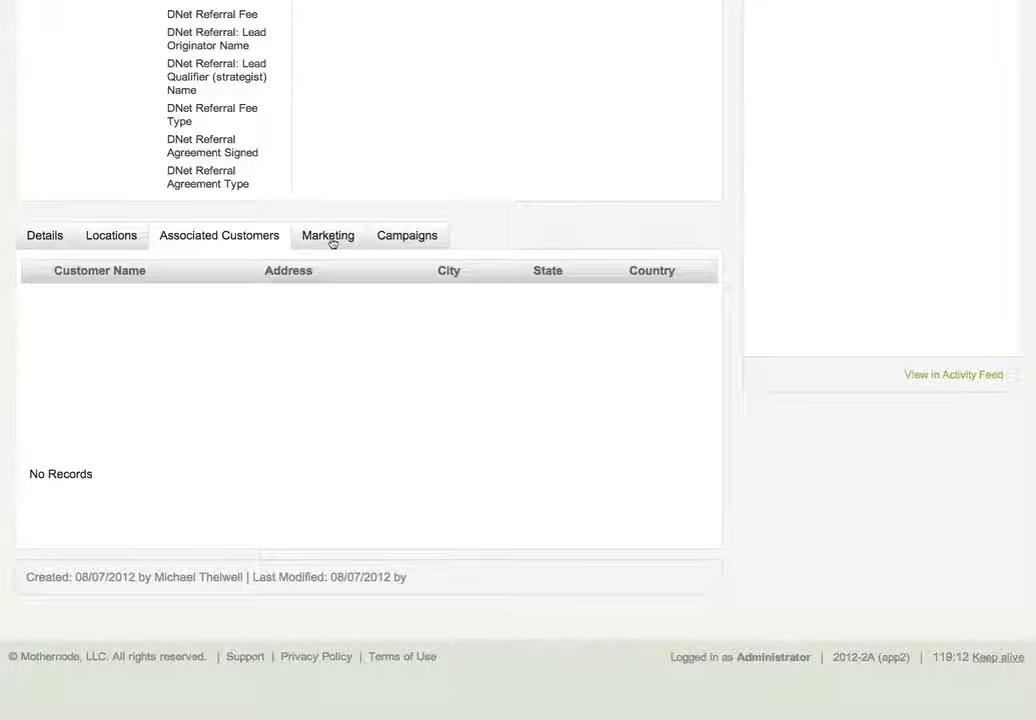
pyautogui.click(332, 240)
pyautogui.click(390, 238)
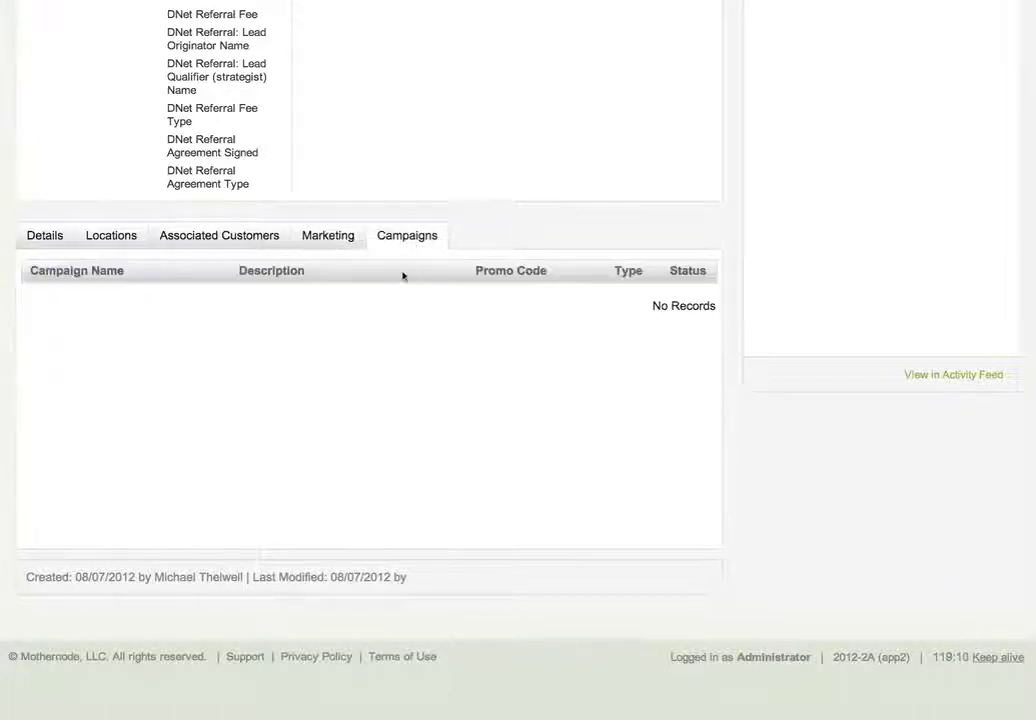
pyautogui.click(43, 240)
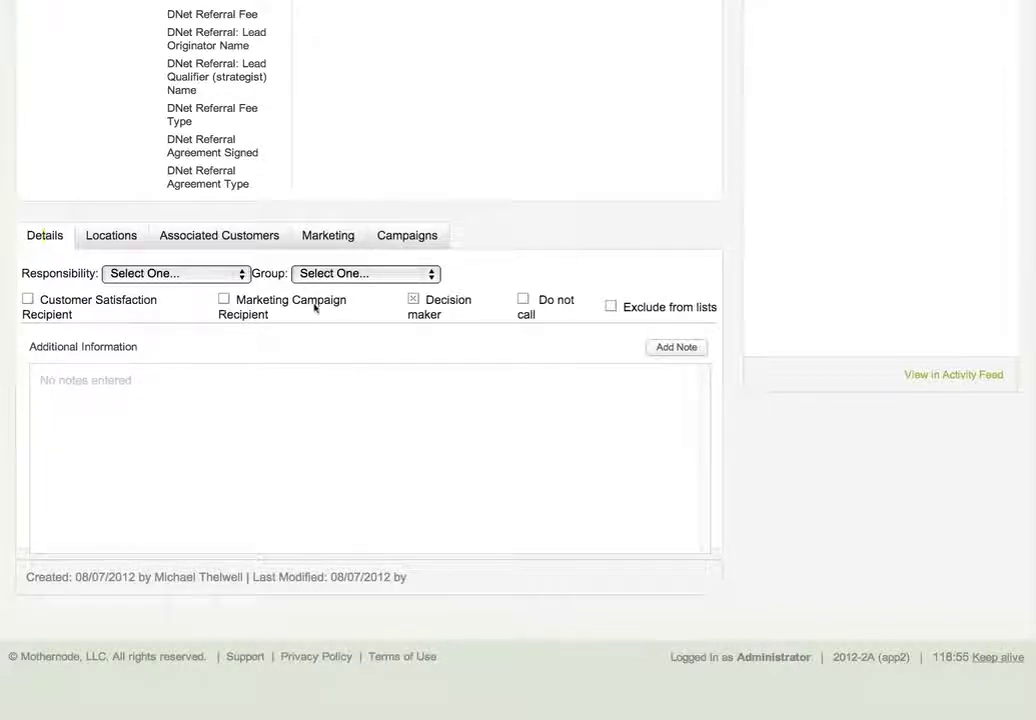
# Turn the contact's Marketing Campaign Recipient option on and off again, and open a blank note under Additional Information.
pyautogui.click(224, 301)
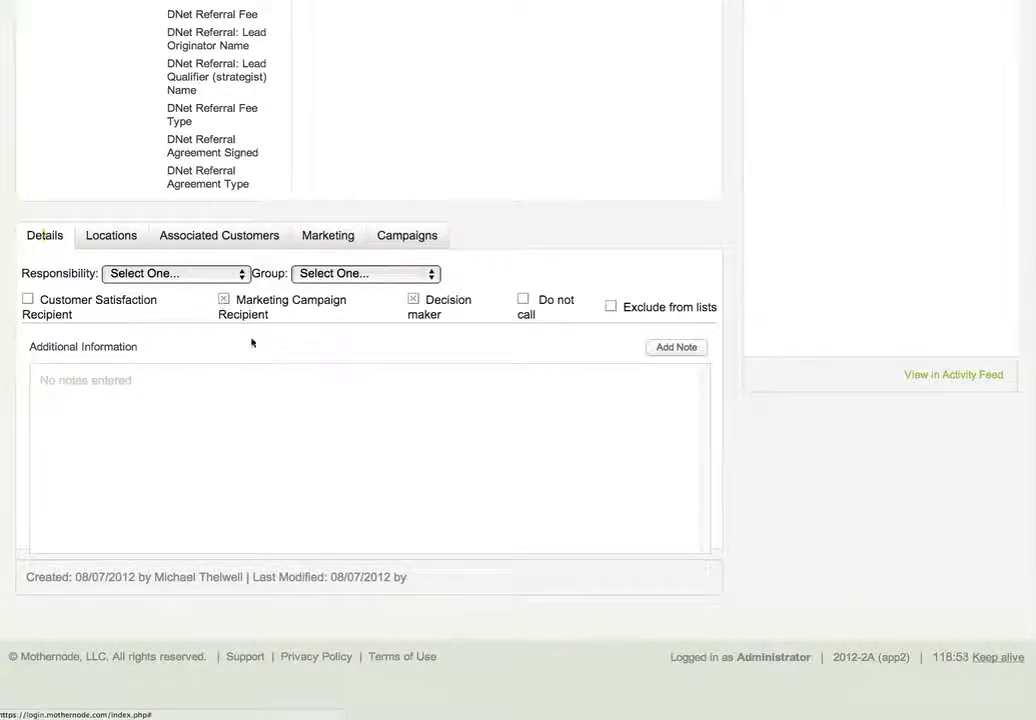
pyautogui.click(223, 302)
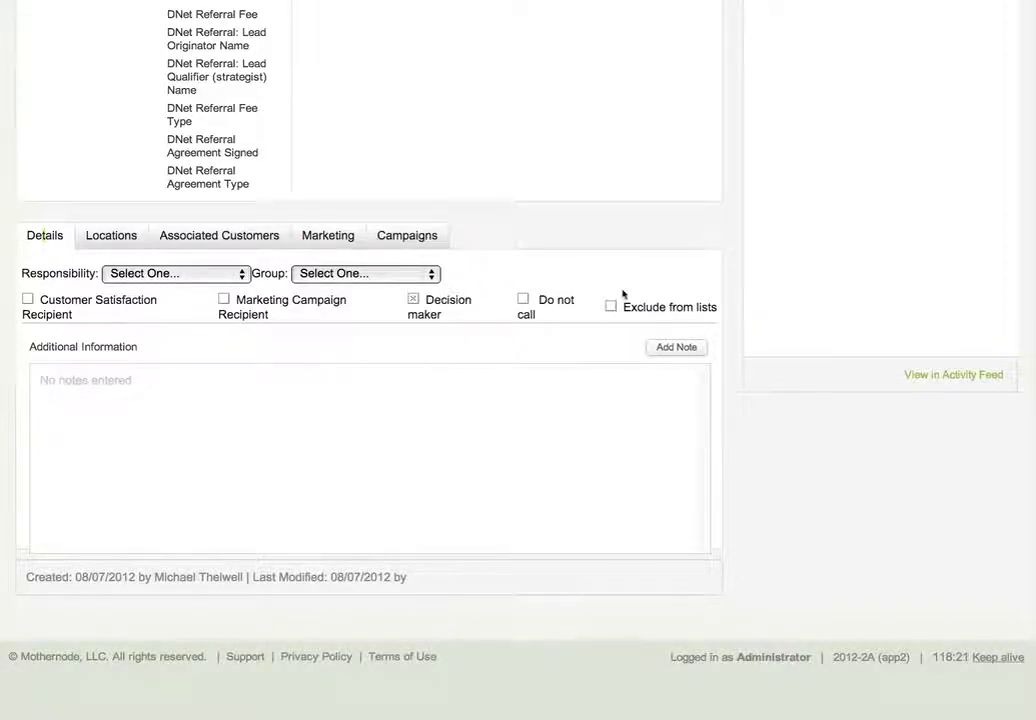
pyautogui.click(688, 349)
pyautogui.click(180, 386)
pyautogui.click(185, 453)
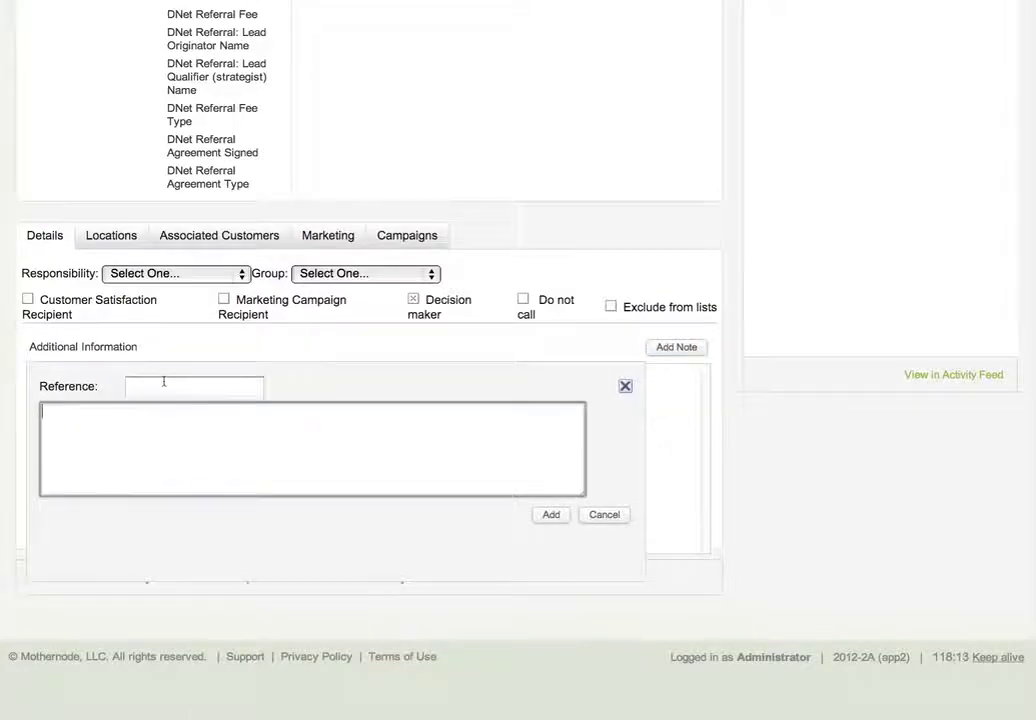
# Review the event types available for the contact and show its task entry form.
pyautogui.scroll(5, 856, 305)
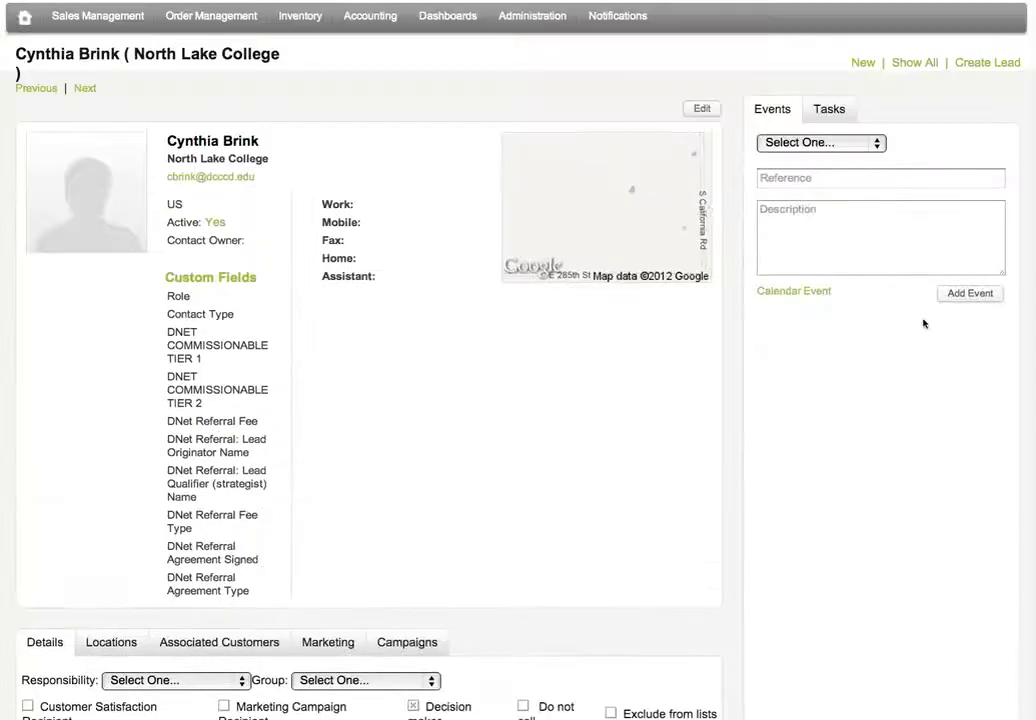
pyautogui.click(818, 143)
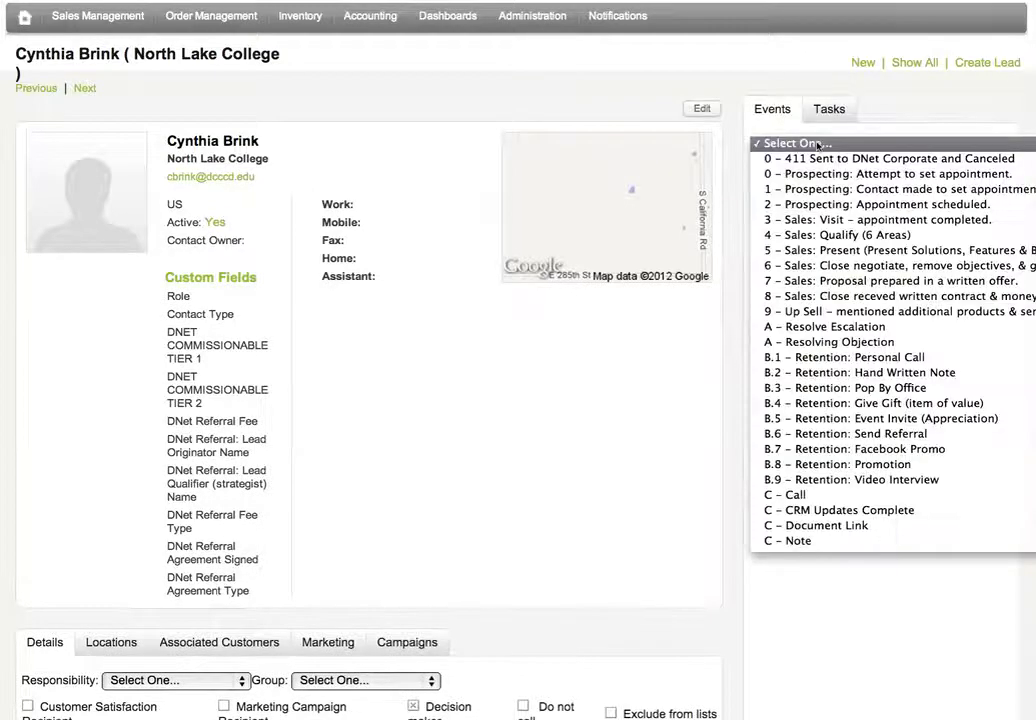
pyautogui.click(830, 117)
pyautogui.click(844, 111)
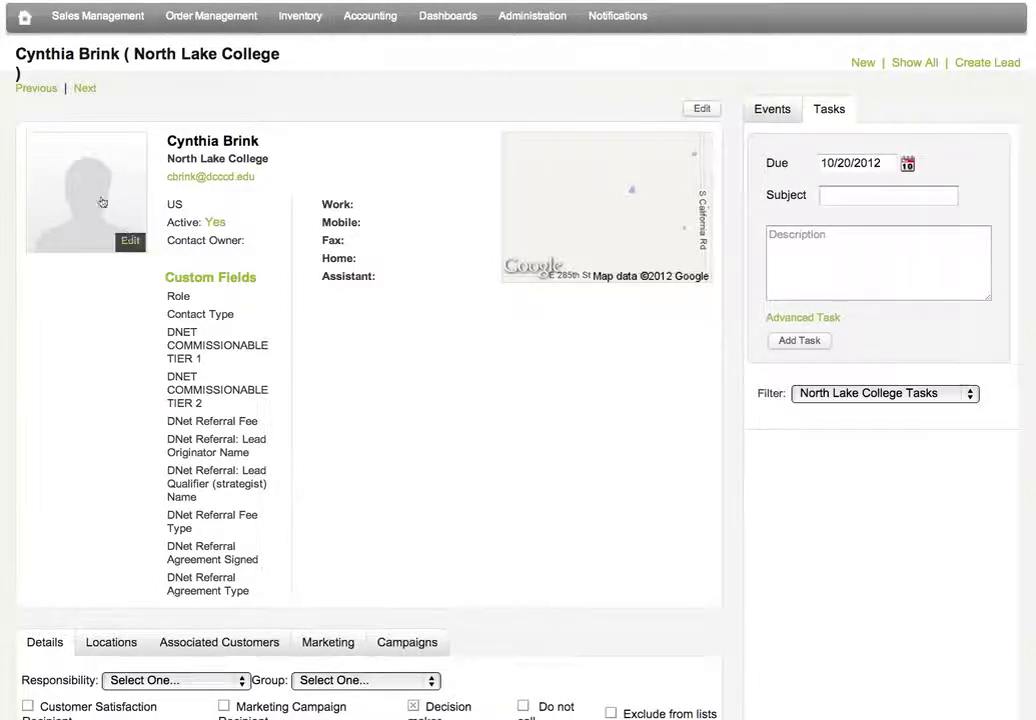
# Start a new opportunity from the North Lake College contact, review its form, and switch to a blank new lead.
pyautogui.click(990, 63)
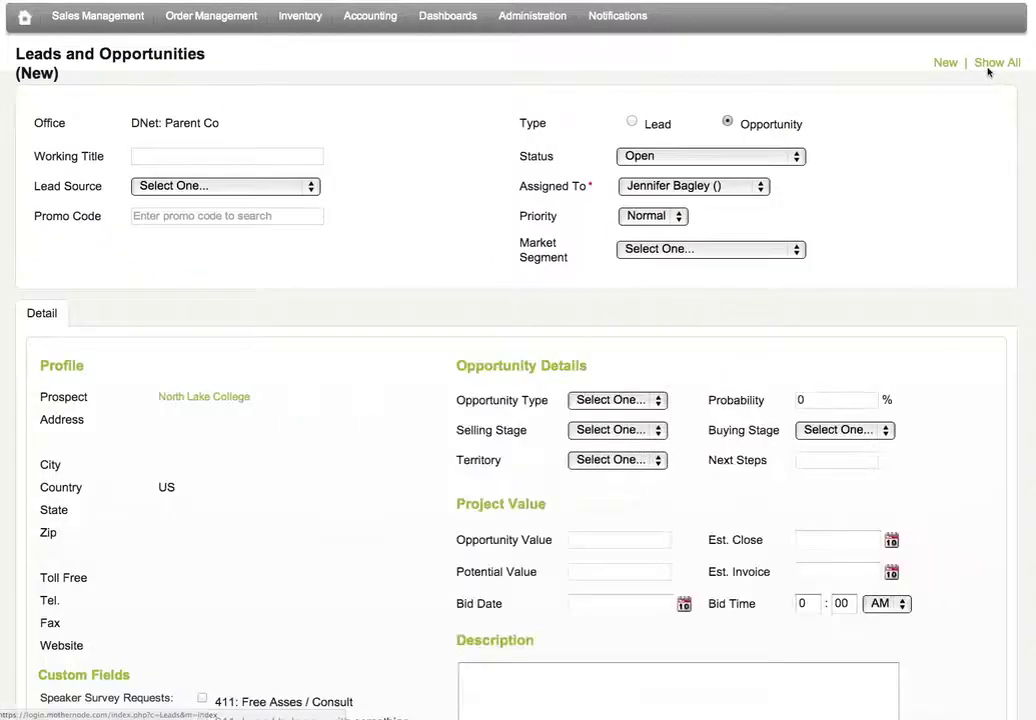
pyautogui.scroll(-2, 390, 390)
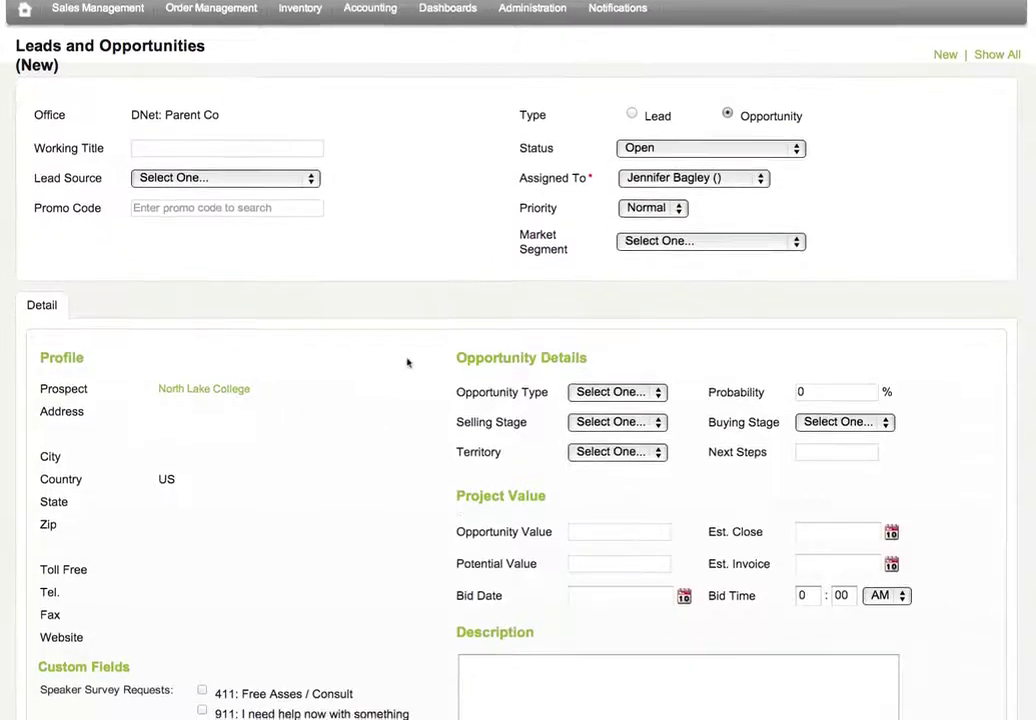
pyautogui.scroll(-3, 429, 570)
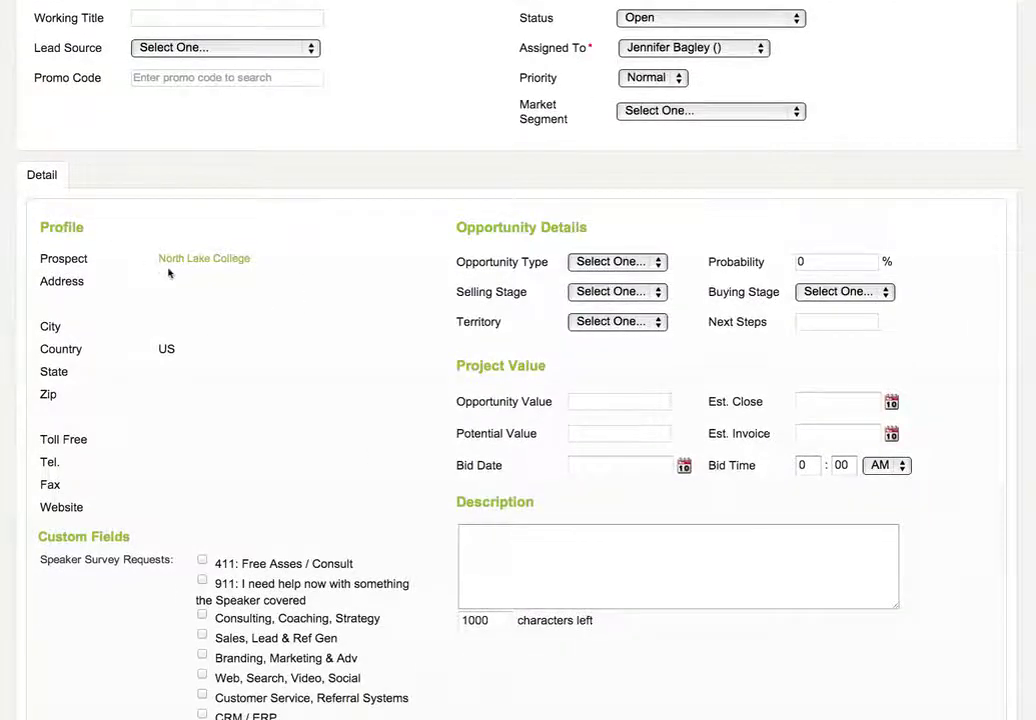
pyautogui.scroll(5, 710, 664)
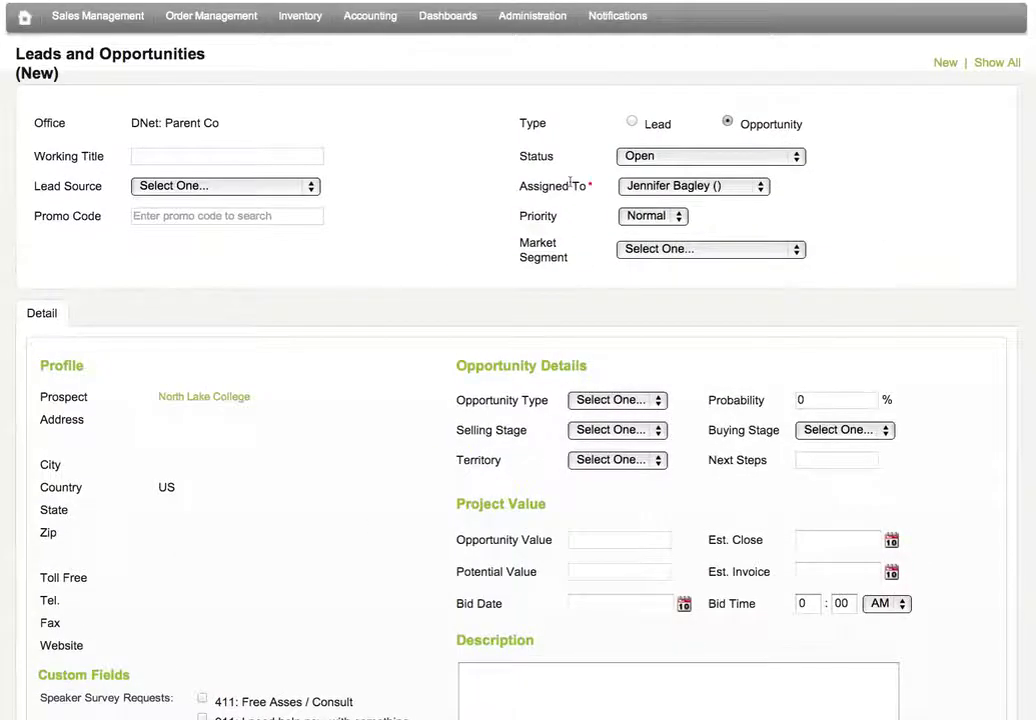
pyautogui.click(946, 64)
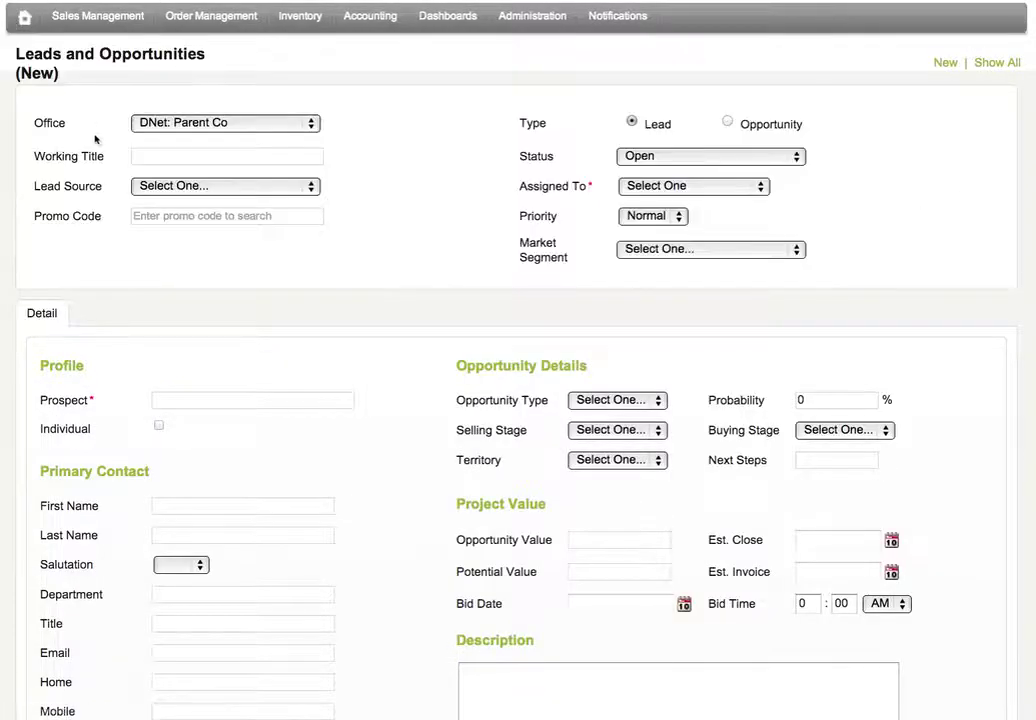
# Return to the home dashboard and look over the available sales management and productivity modules.
pyautogui.click(62, 22)
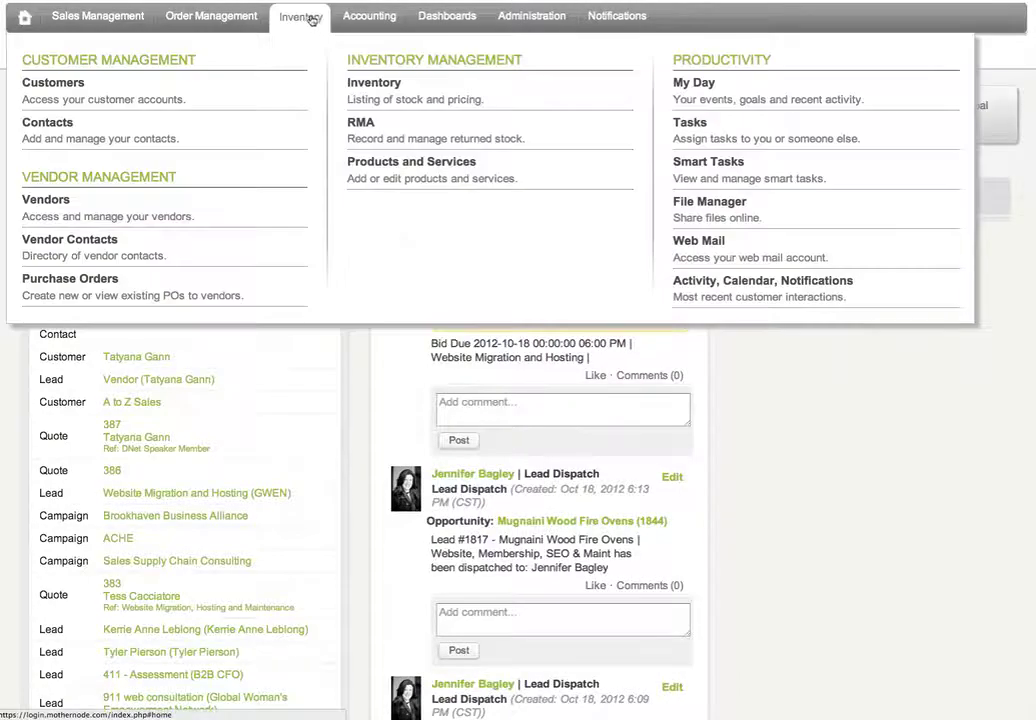
pyautogui.moveTo(226, 20)
pyautogui.moveTo(131, 19)
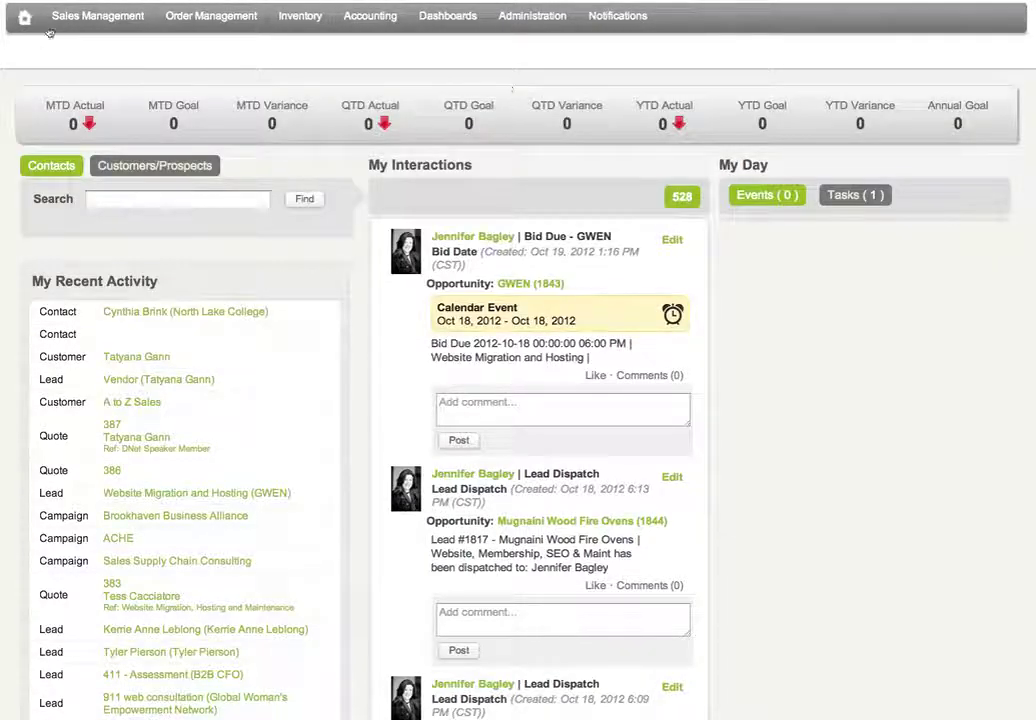
pyautogui.moveTo(58, 18)
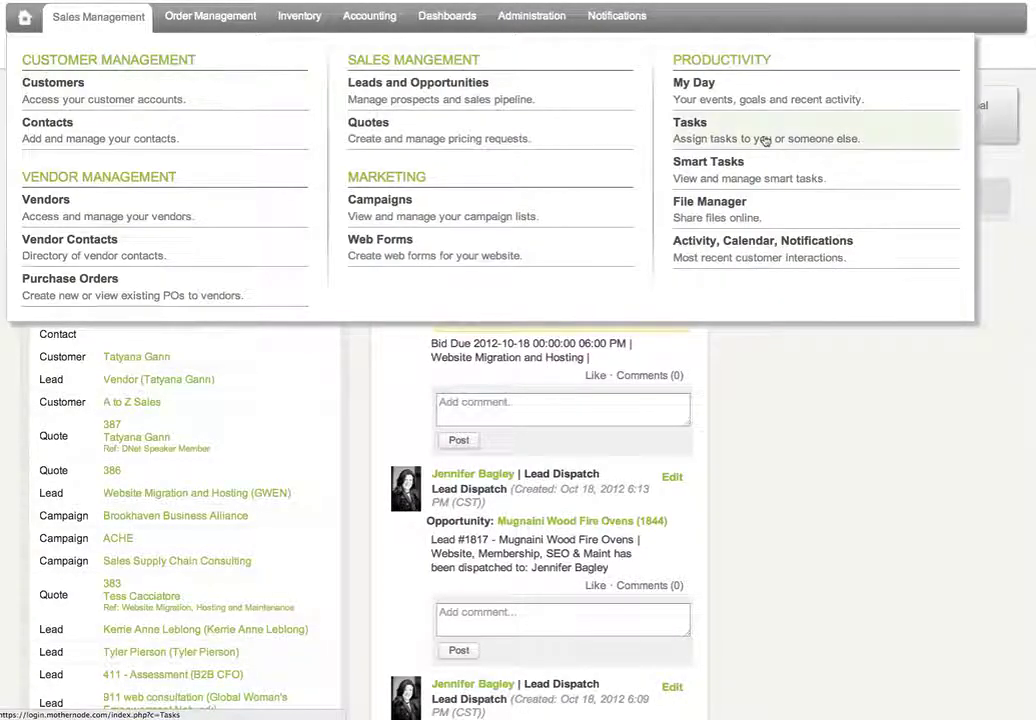